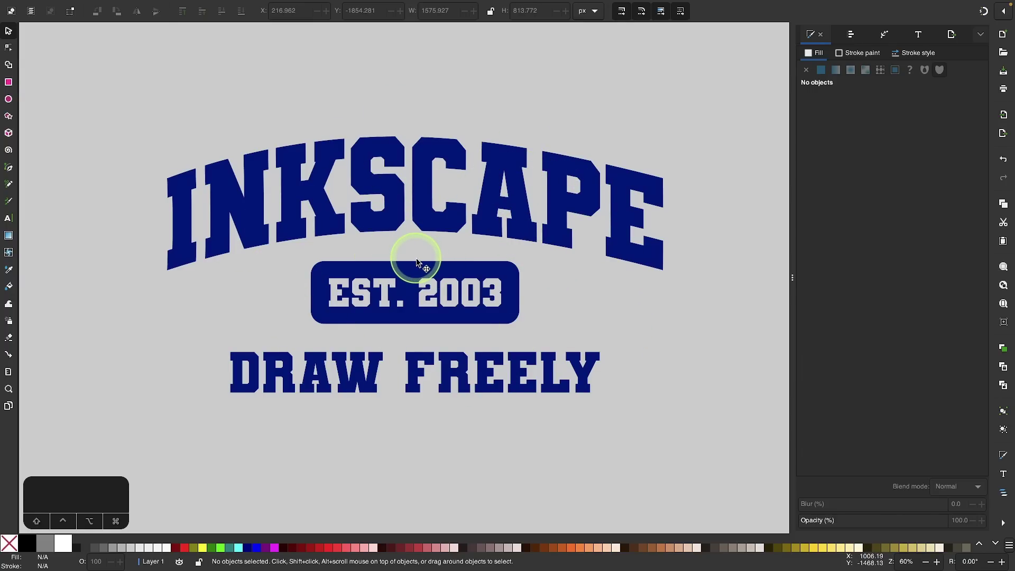
Switch from the finished navy logo to the other window holding a blank document
key("ctrl+Left")
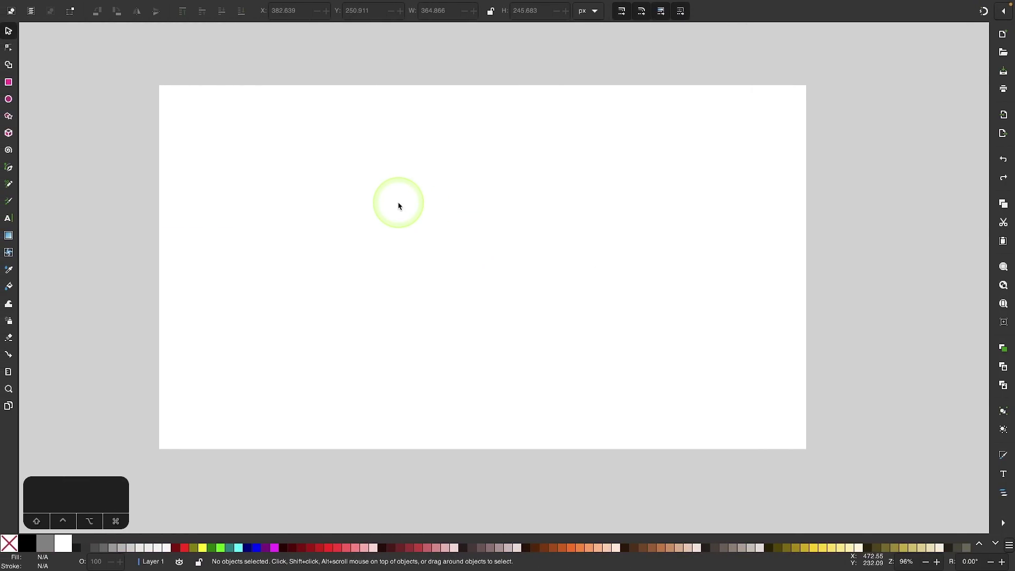
Add three stacked text lines: INKSCAPE, EST. 2003 and DRAW FREELY
left_click(15, 221)
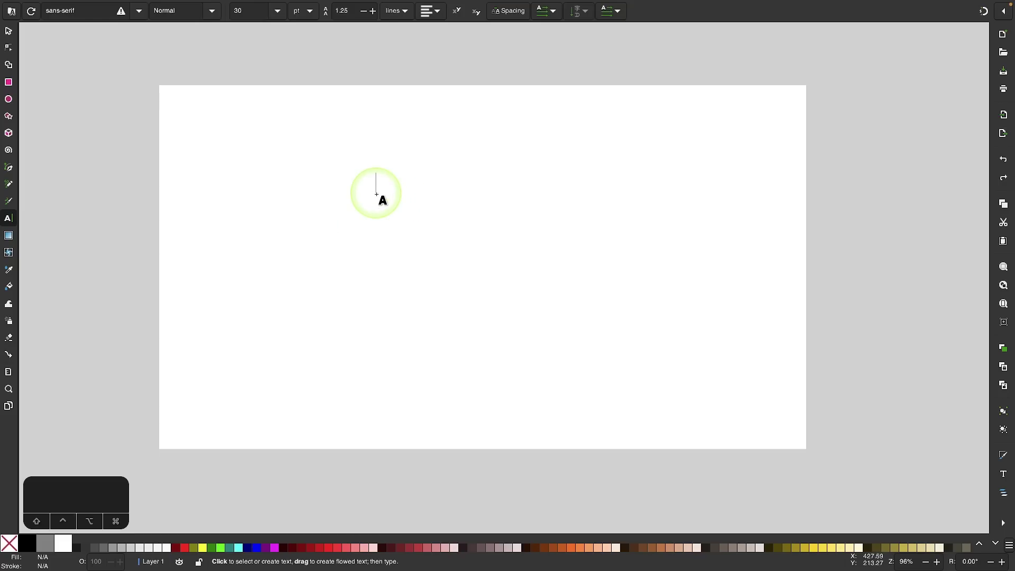
type("INKSCAPE")
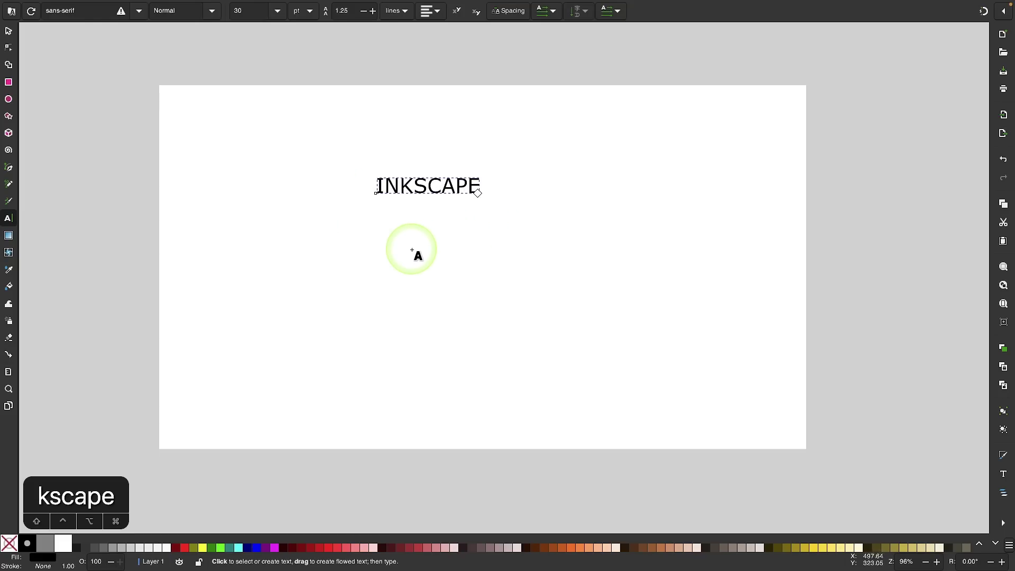
left_click(407, 244)
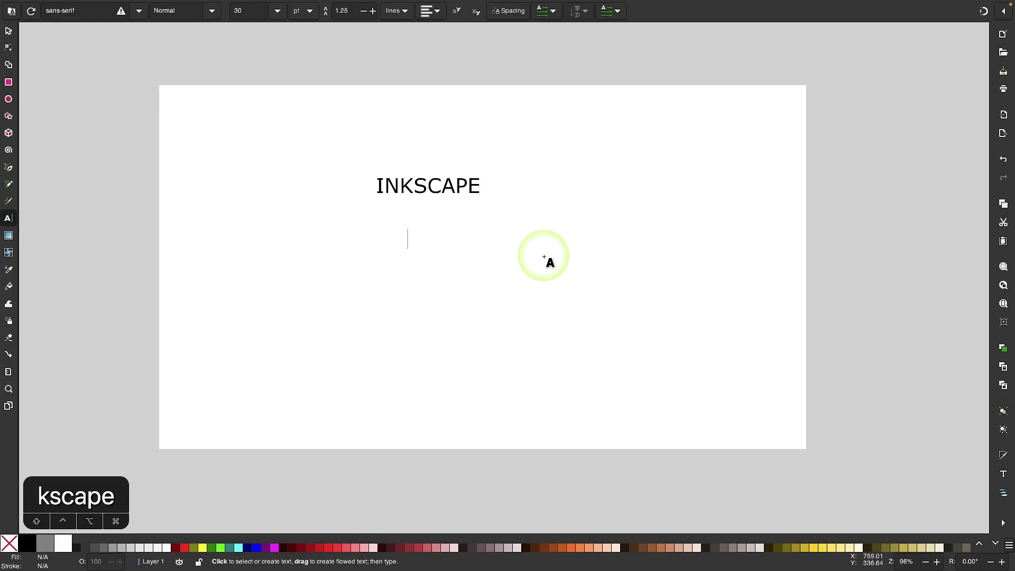
type("EST. 2003")
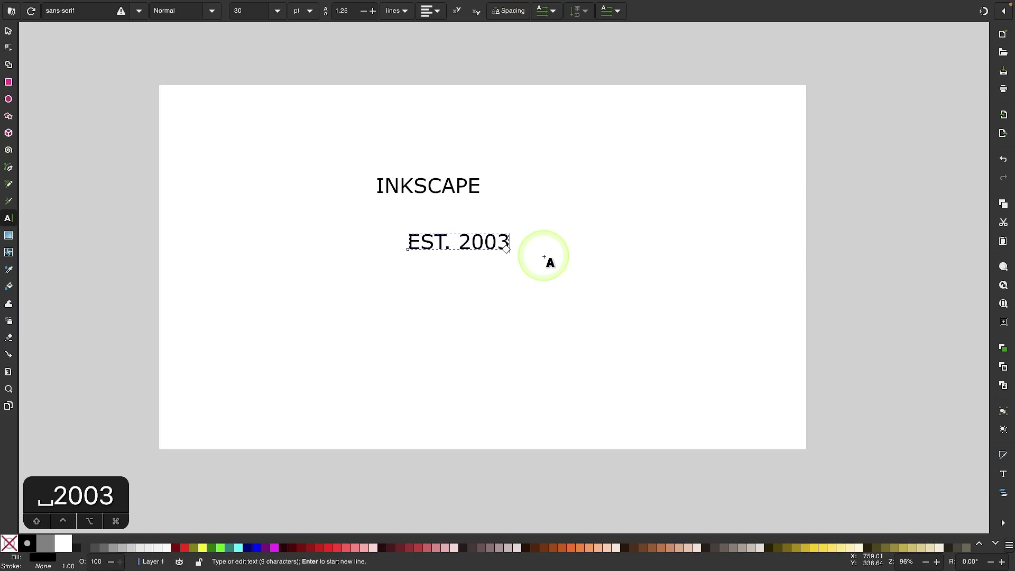
left_click(386, 316)
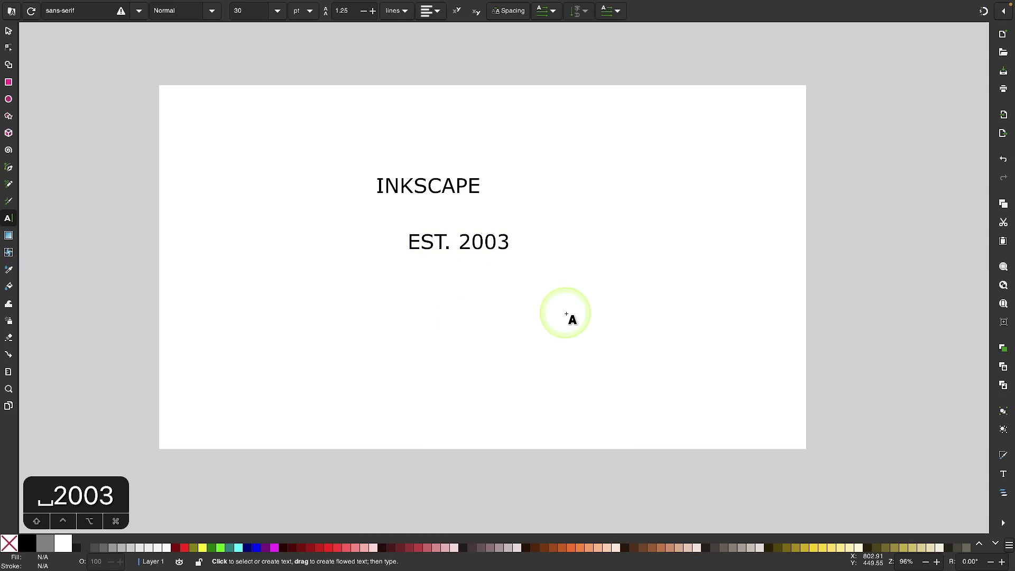
type("DRAW FREELY")
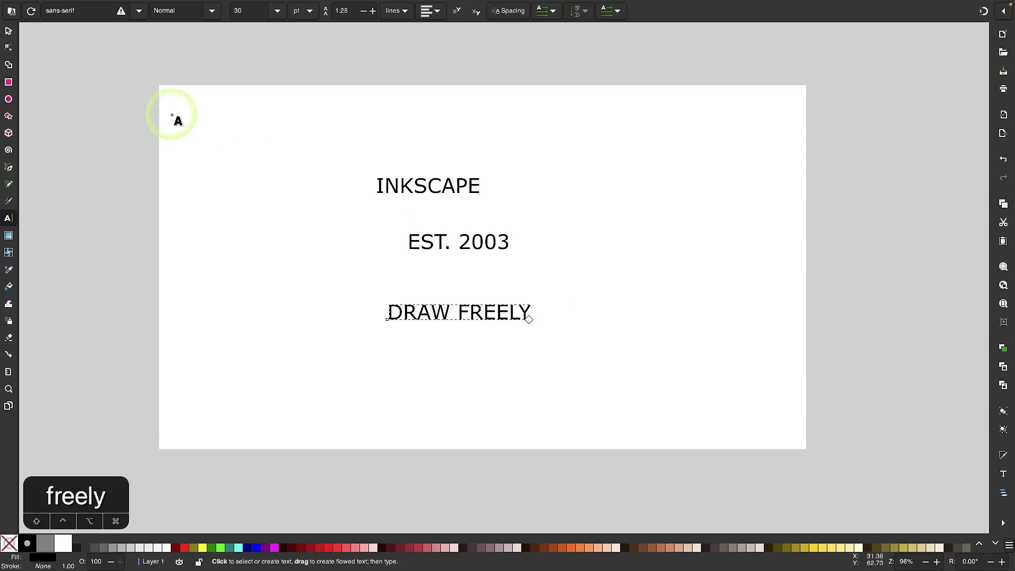
left_click(8, 30)
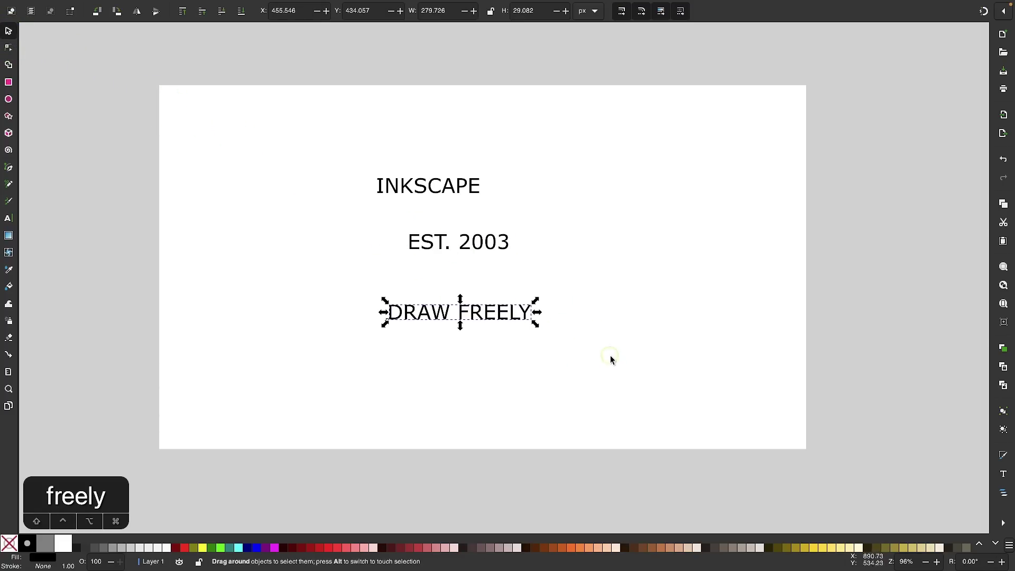
Select all three text lines and apply the Varsity Team font via Text and Font
left_click_drag(613, 357, 313, 125)
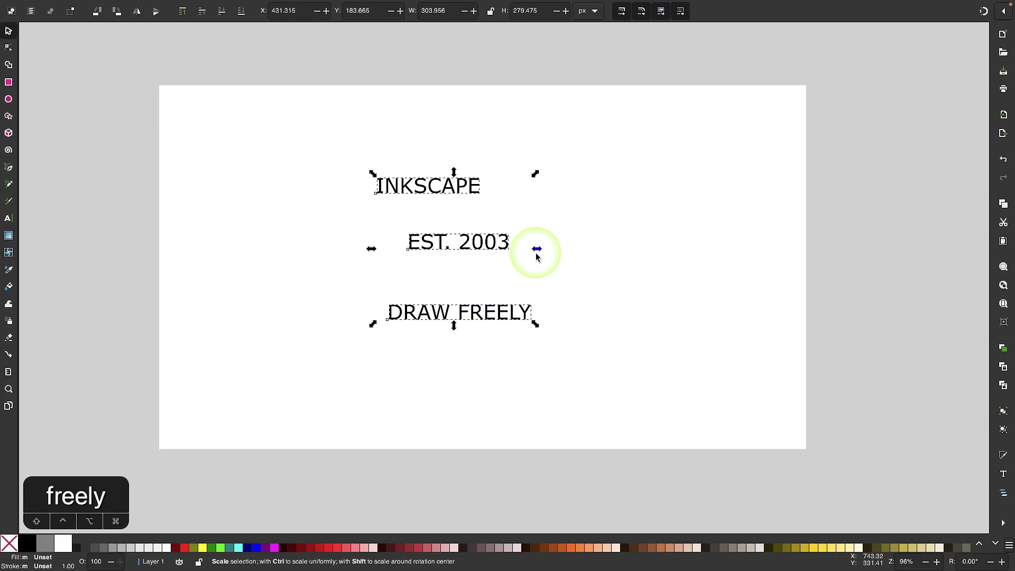
left_click(234, 6)
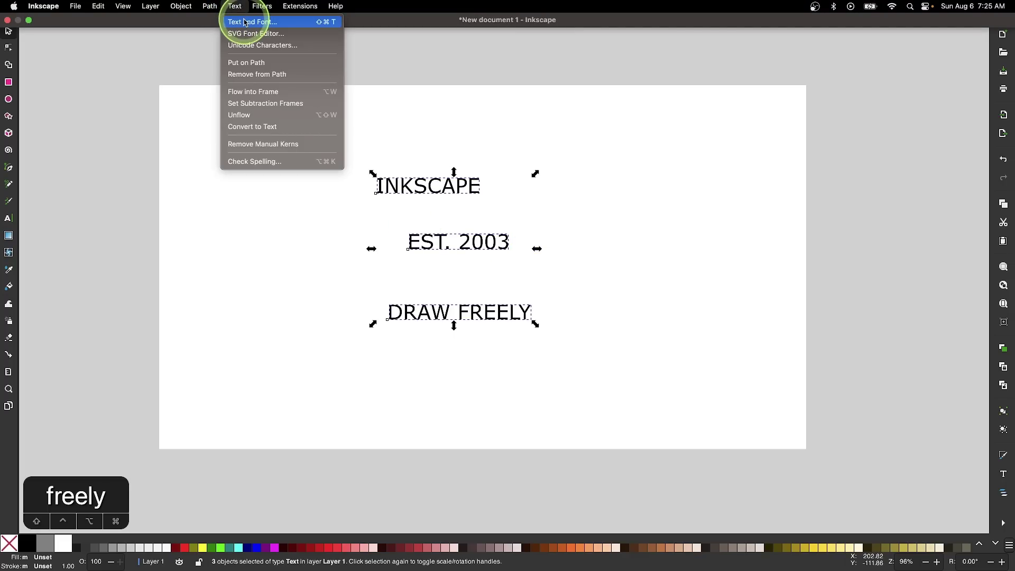
left_click(244, 22)
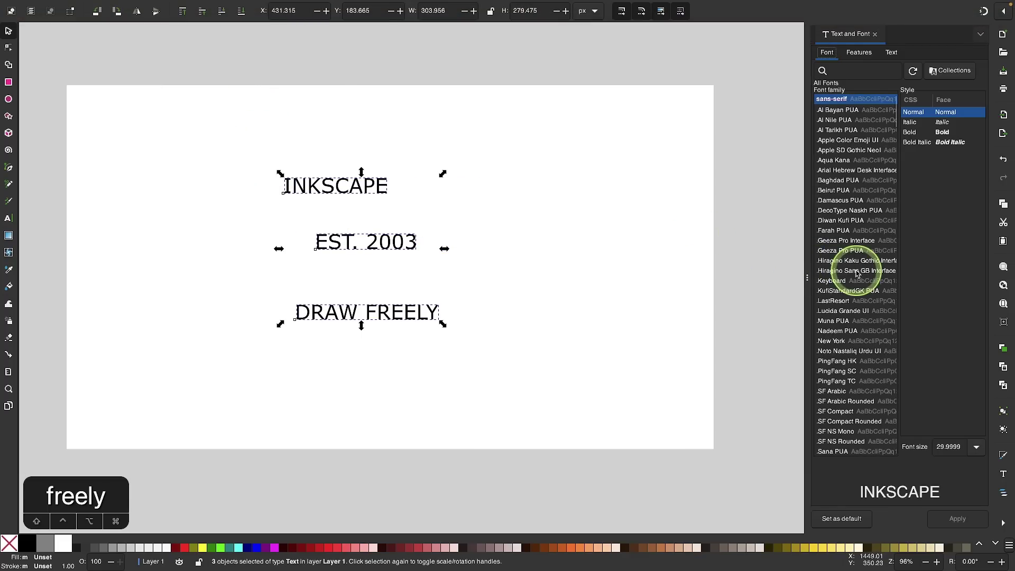
scroll(857, 273, "down", 20)
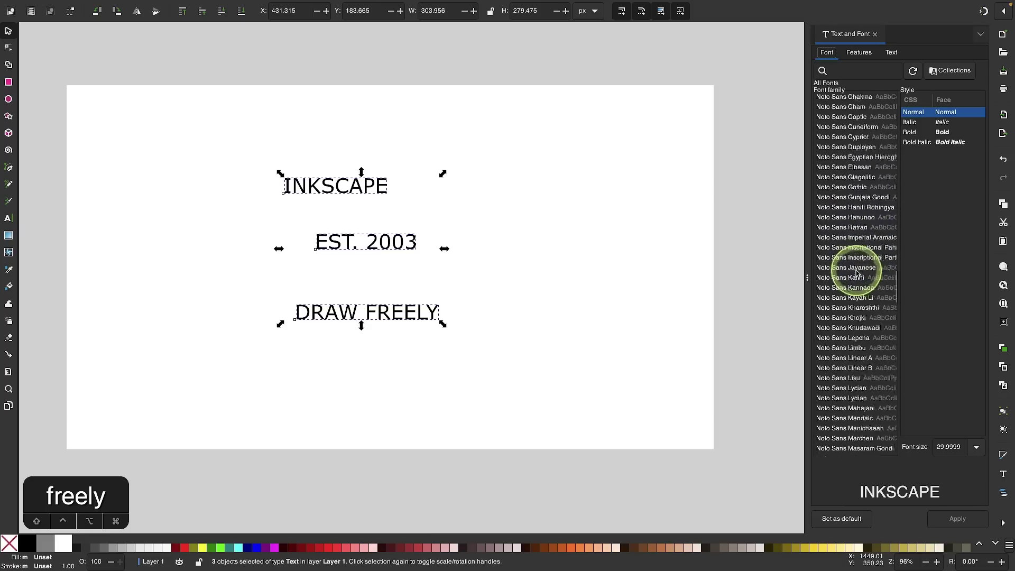
scroll(857, 273, "down", 20)
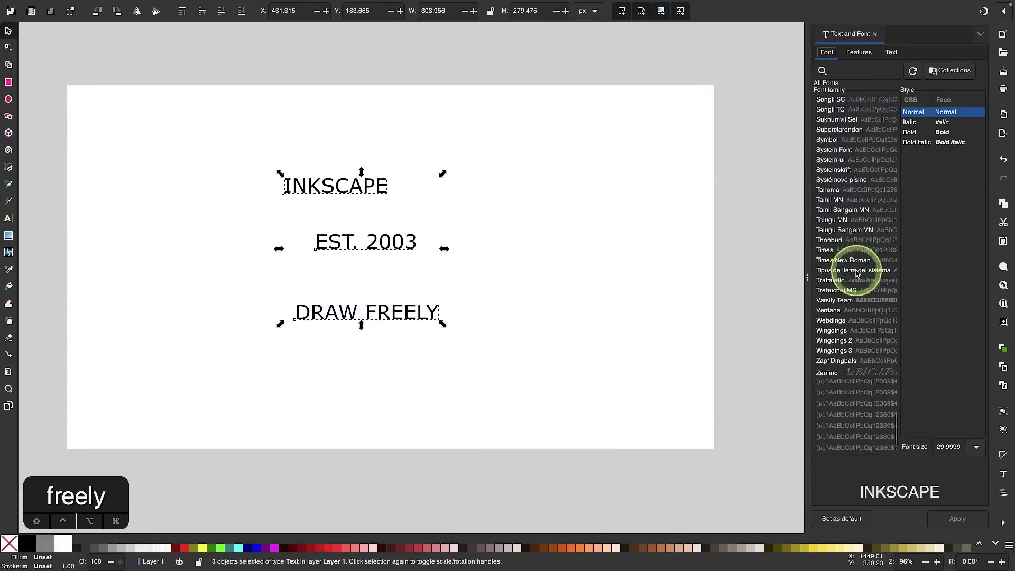
left_click(840, 310)
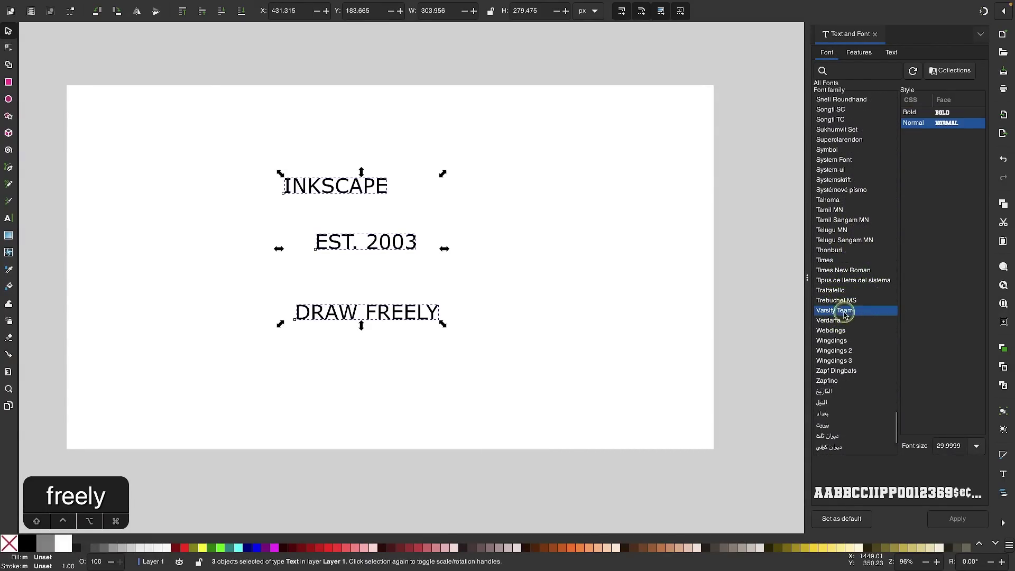
left_click(955, 518)
Move DRAW FREELY and EST. 2003 down and to the right
left_click(411, 354)
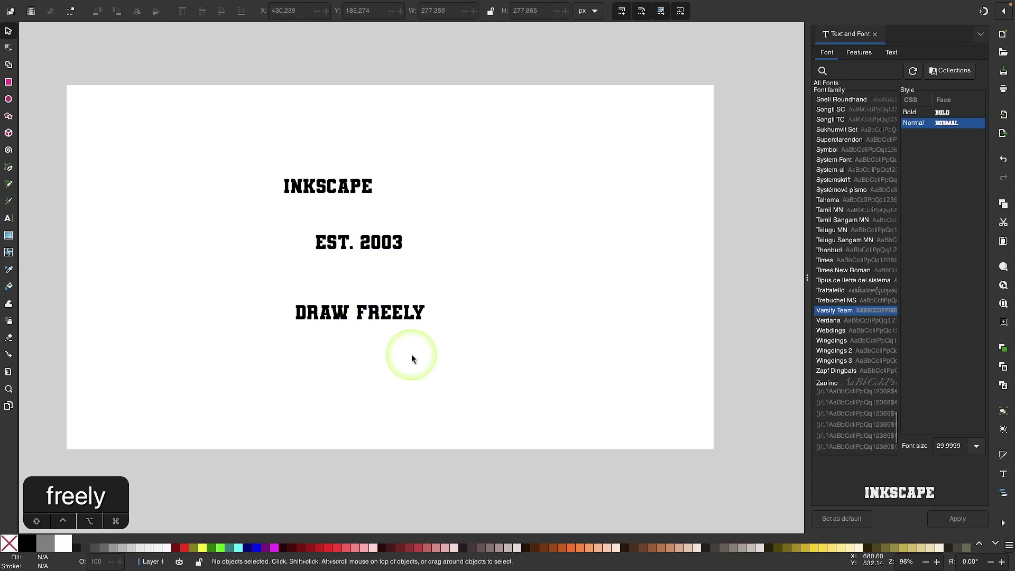
scroll(411, 354, "up", 2)
scroll(411, 354, "left", 2)
mouse_move(428, 303)
left_mouse_down()
mouse_move(449, 327)
mouse_move(530, 357)
left_mouse_up()
mouse_move(419, 219)
left_mouse_down()
mouse_move(441, 258)
mouse_move(434, 279)
left_mouse_up()
Enlarge INKSCAPE to a wide headline of about 98 px and place it at the top
left_click_drag(381, 138, 650, 205)
left_click_drag(583, 226, 557, 205)
left_click_drag(462, 205, 442, 194)
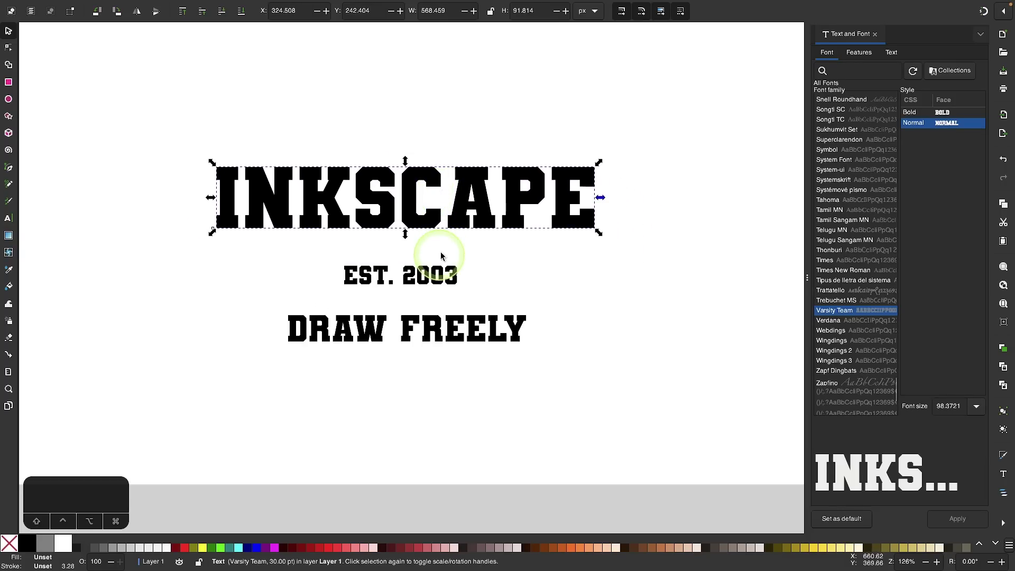
scroll(401, 295, "up", 2)
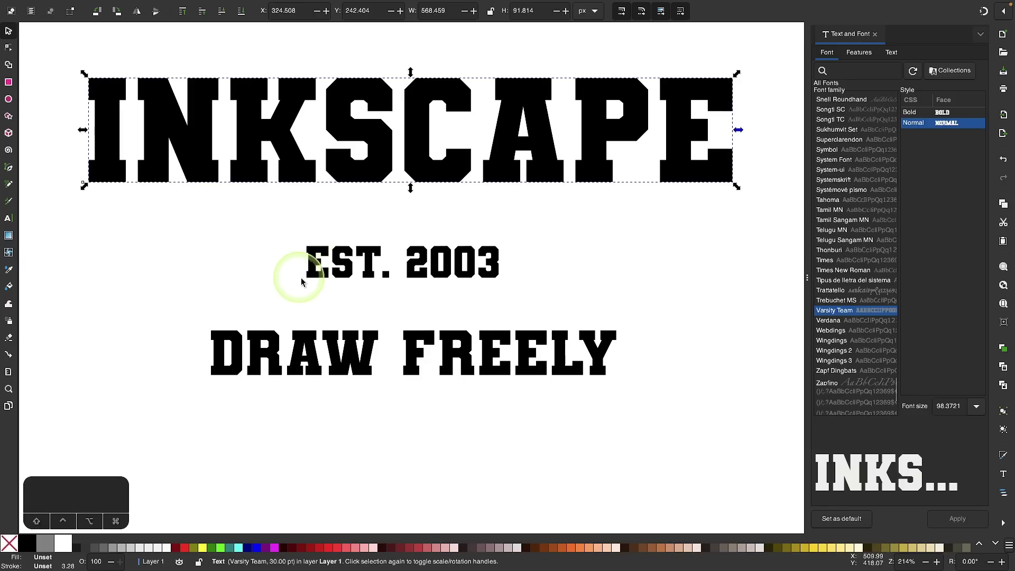
left_click(606, 261)
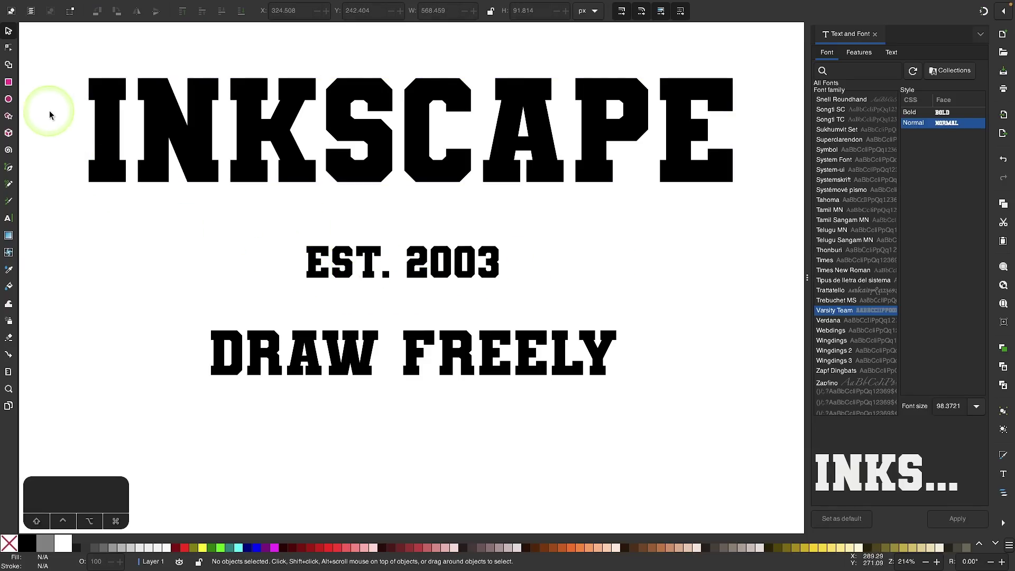
Draw a navy rounded rectangle over EST. 2003 and lower it behind the text
left_click(17, 82)
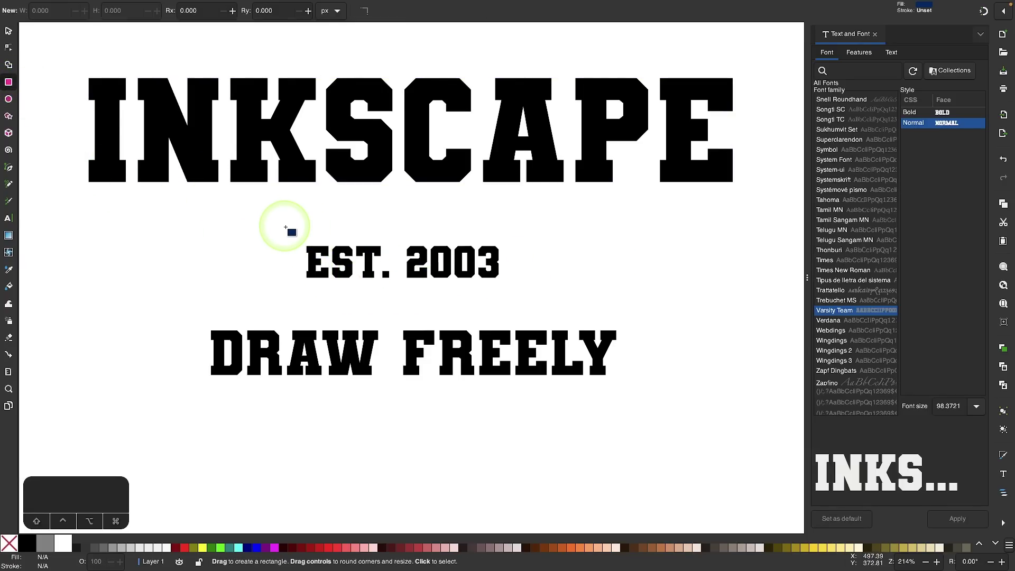
left_click_drag(284, 222, 512, 295)
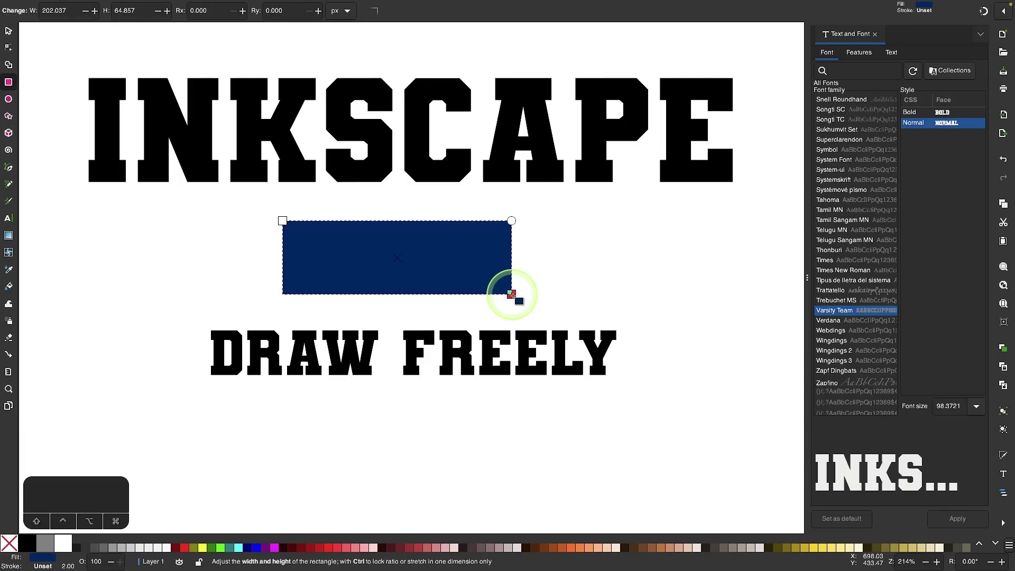
scroll(511, 222, "up", 2, "ctrl")
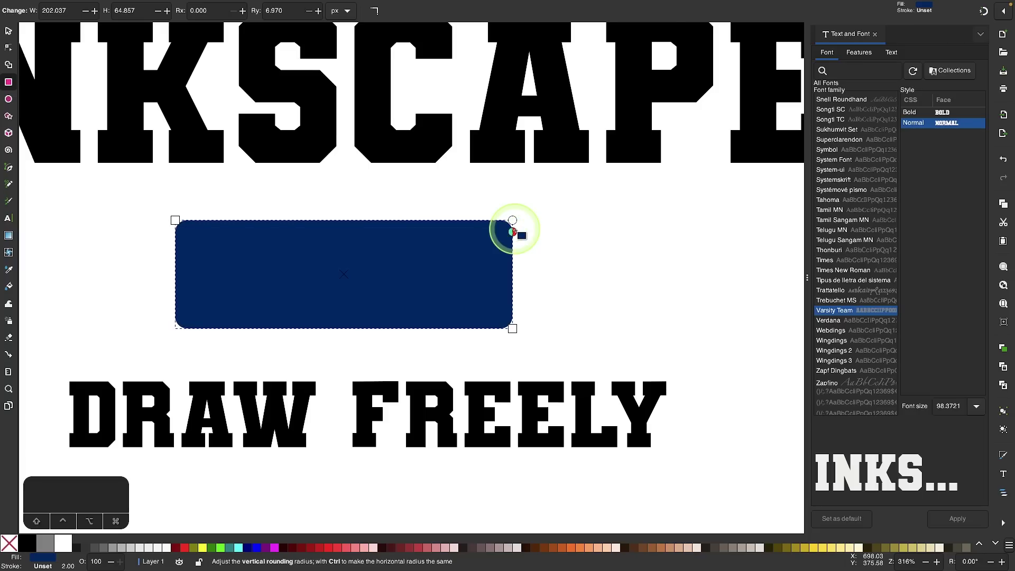
left_click(9, 31)
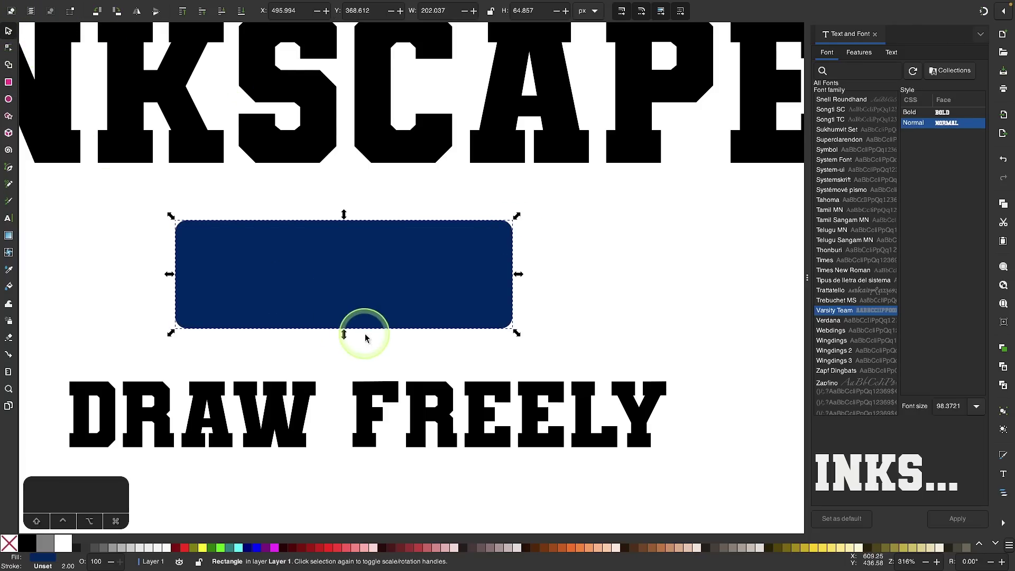
left_click(221, 11)
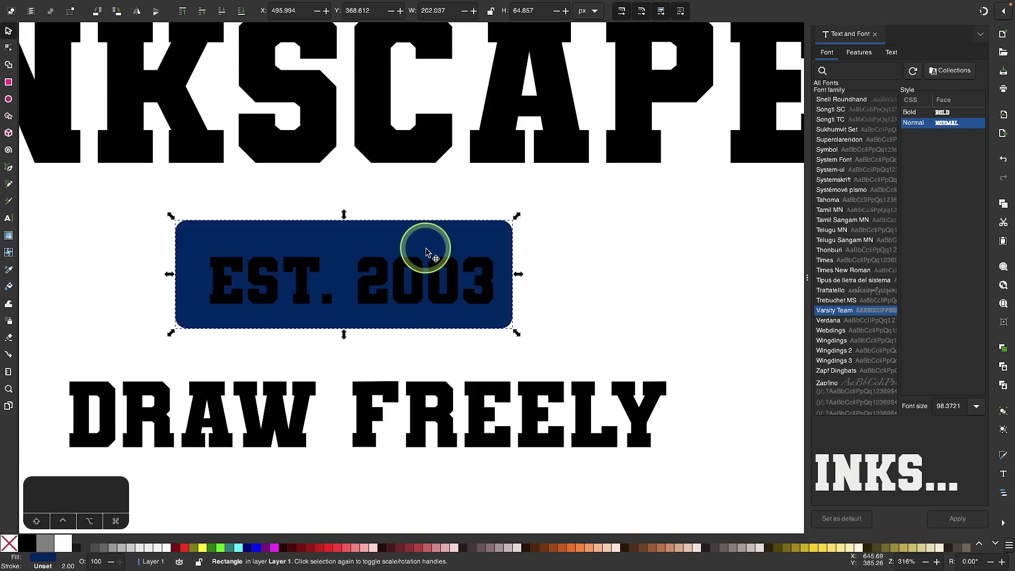
Trim the badge's left and top edges, then select it together with EST. 2003
left_click_drag(167, 274, 182, 273)
left_click_drag(349, 216, 349, 231)
left_click_drag(580, 354, 139, 204)
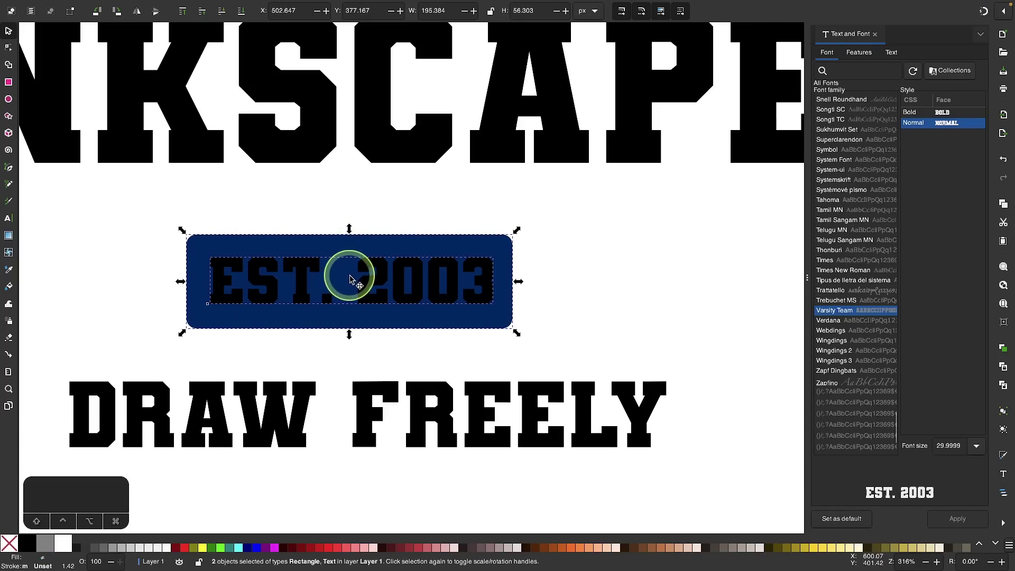
Centre EST. 2003 on the badge on both the vertical and horizontal axes
mouse_move(240, 3)
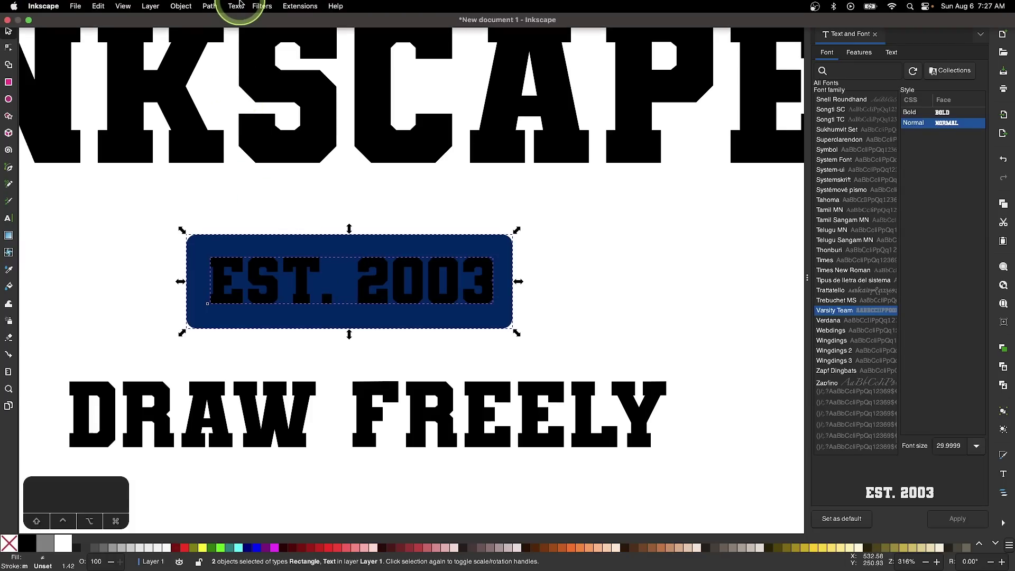
left_click(188, 7)
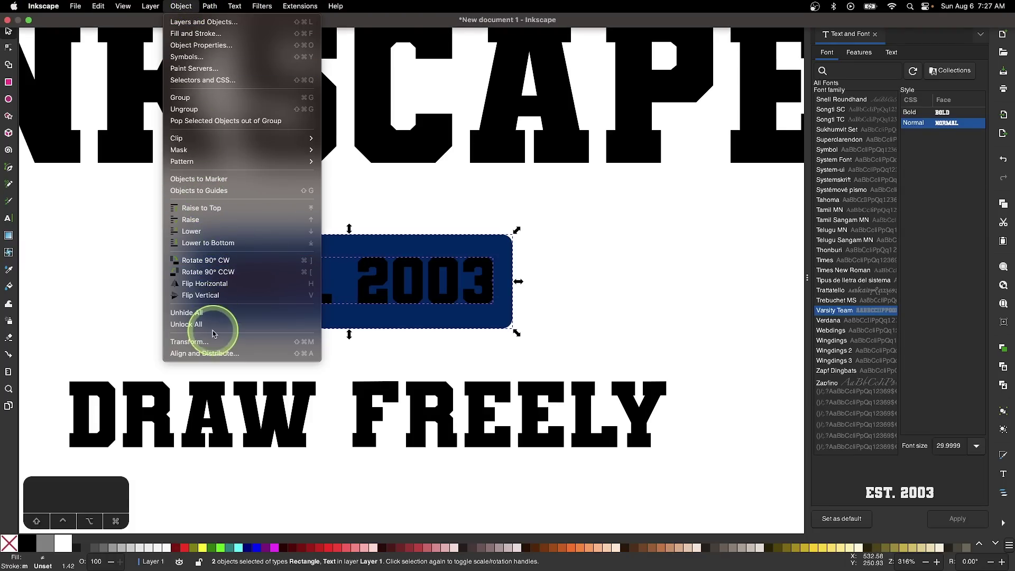
left_click(206, 353)
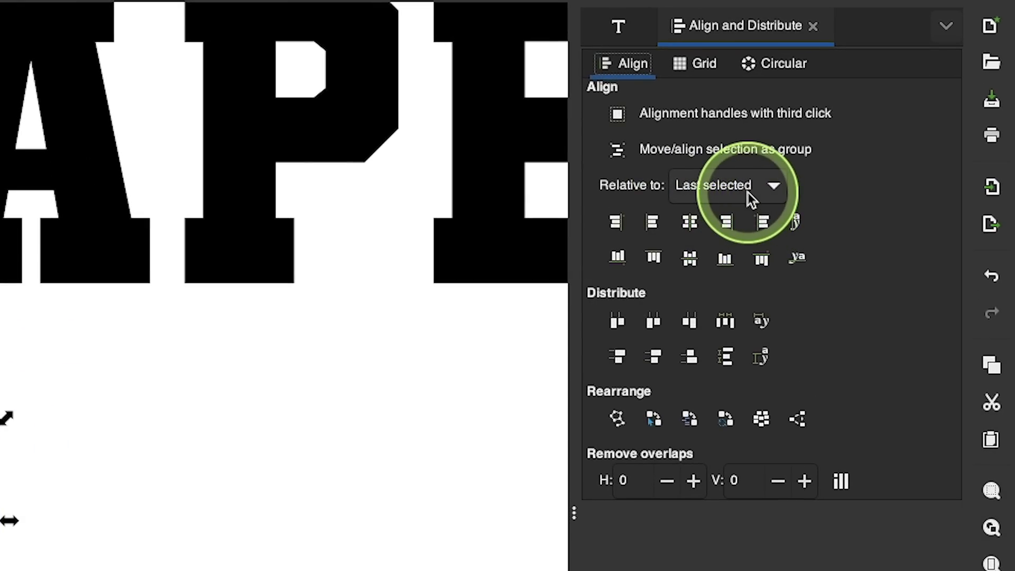
left_click(699, 221)
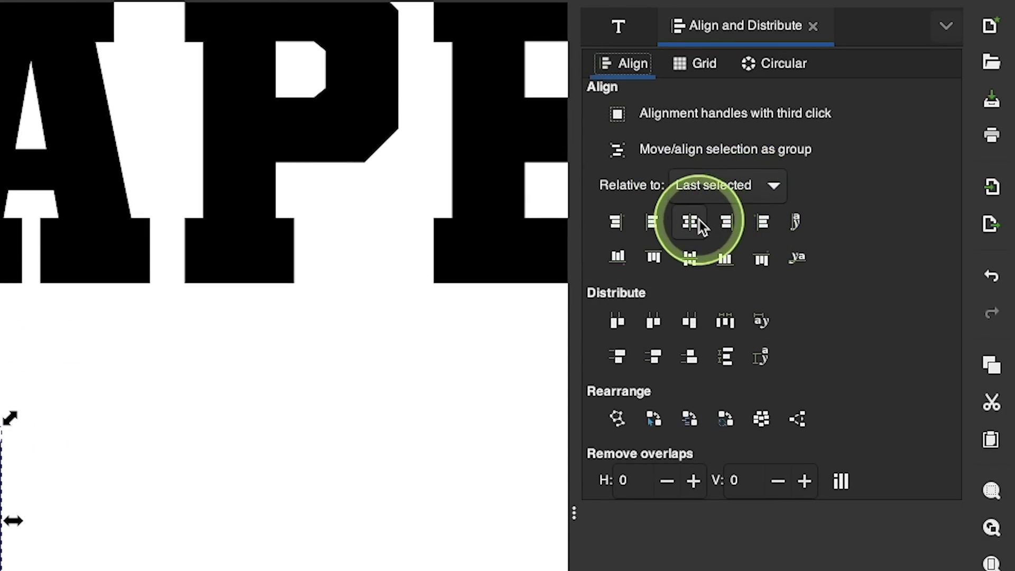
left_click(690, 259)
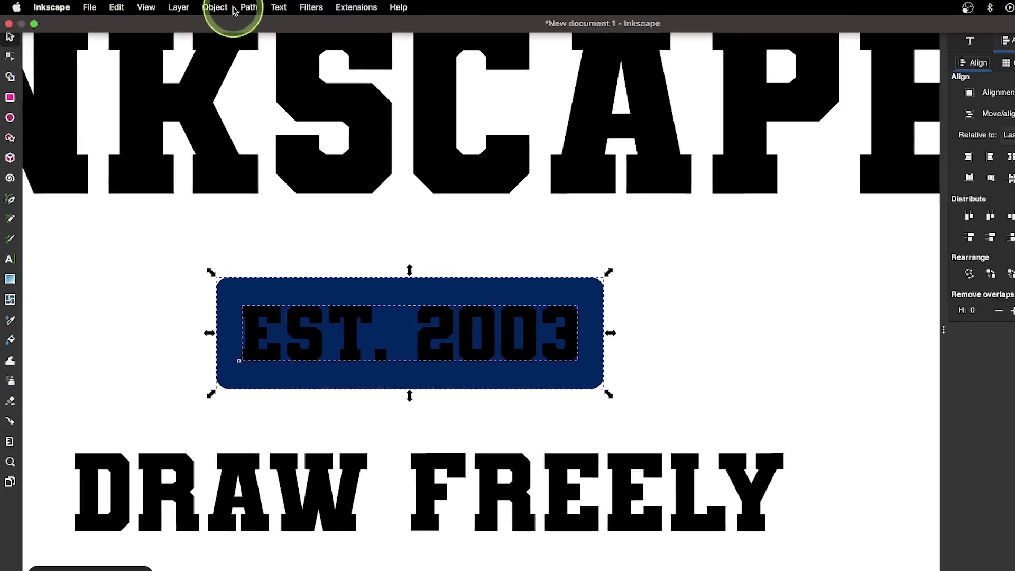
Cut EST. 2003 out of the navy badge with Path > Difference
left_click(204, 6)
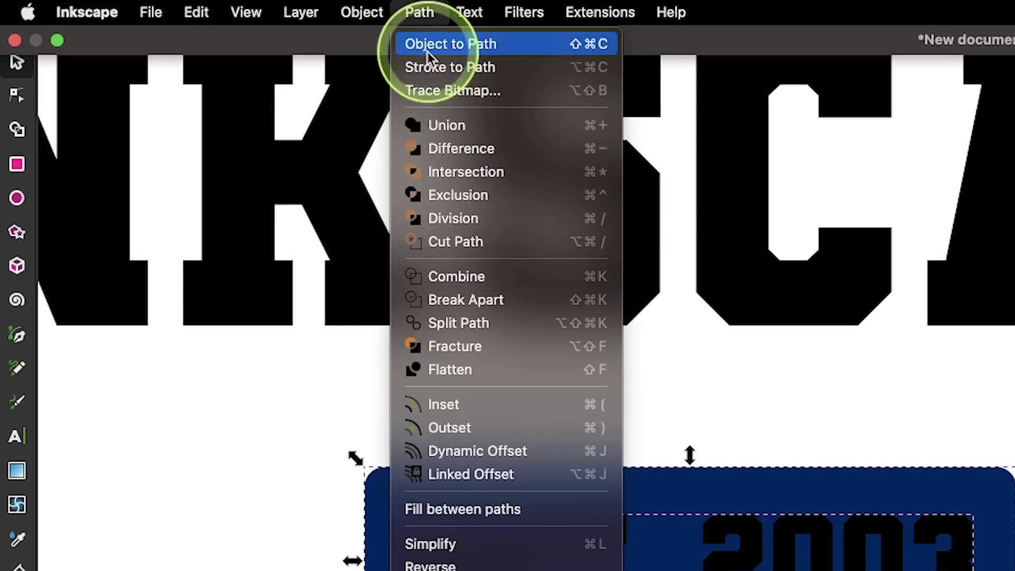
left_click(455, 149)
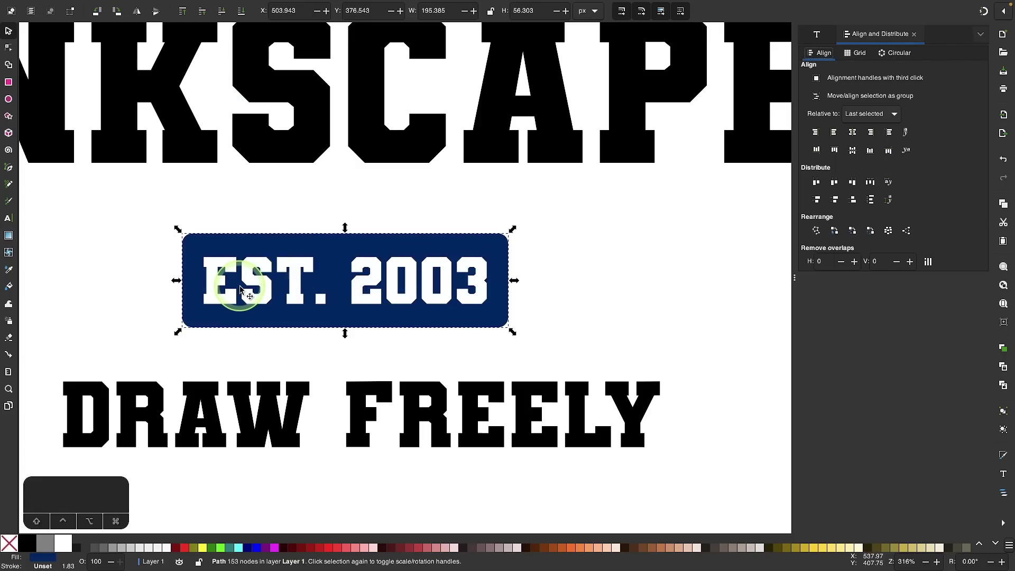
scroll(240, 289, "left", 2)
scroll(241, 289, "down", 1)
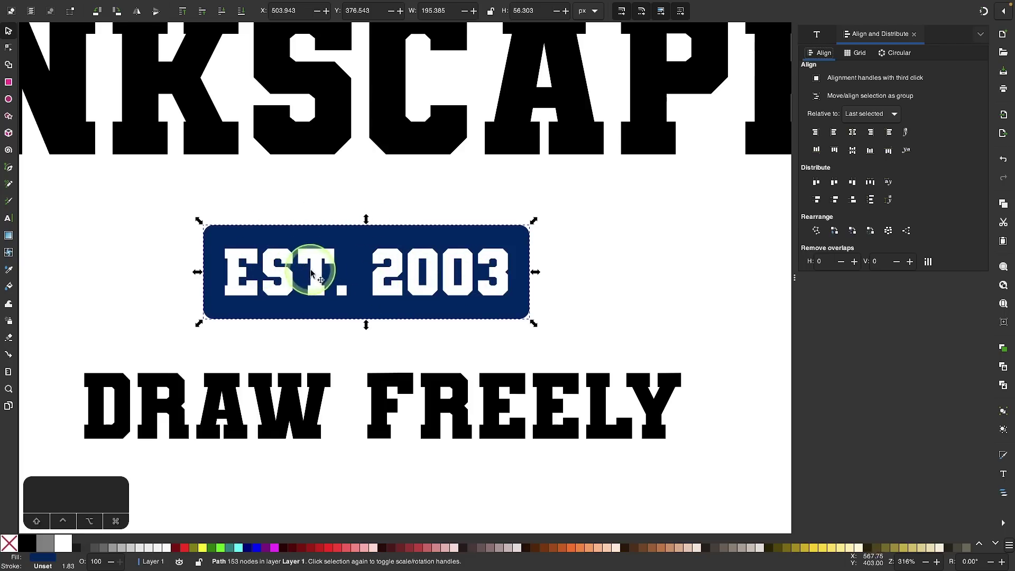
Fill INKSCAPE, the badge and DRAW FREELY with navy, fine-tuned to 000078ff
scroll(434, 276, "down", 2)
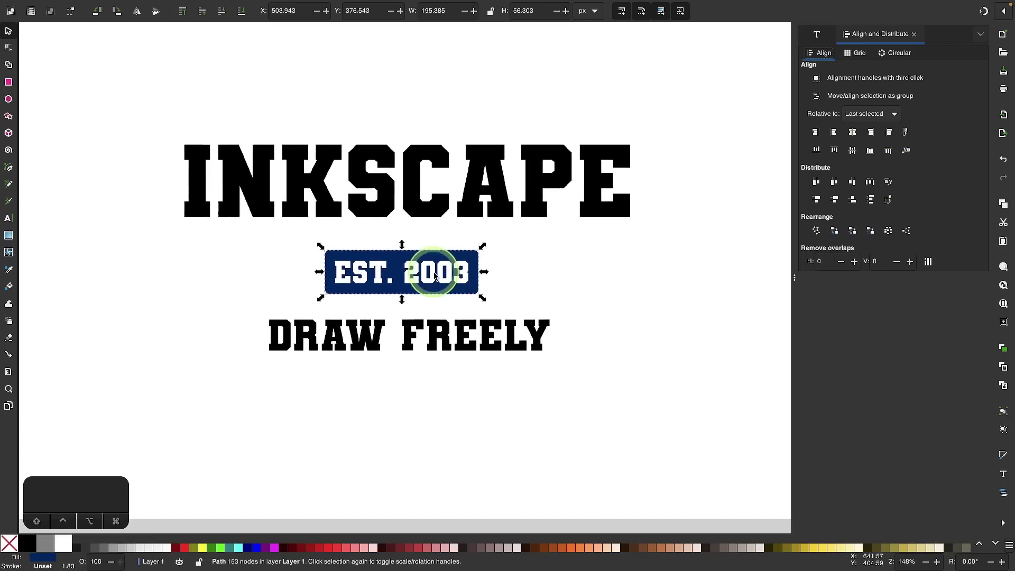
left_click(486, 331)
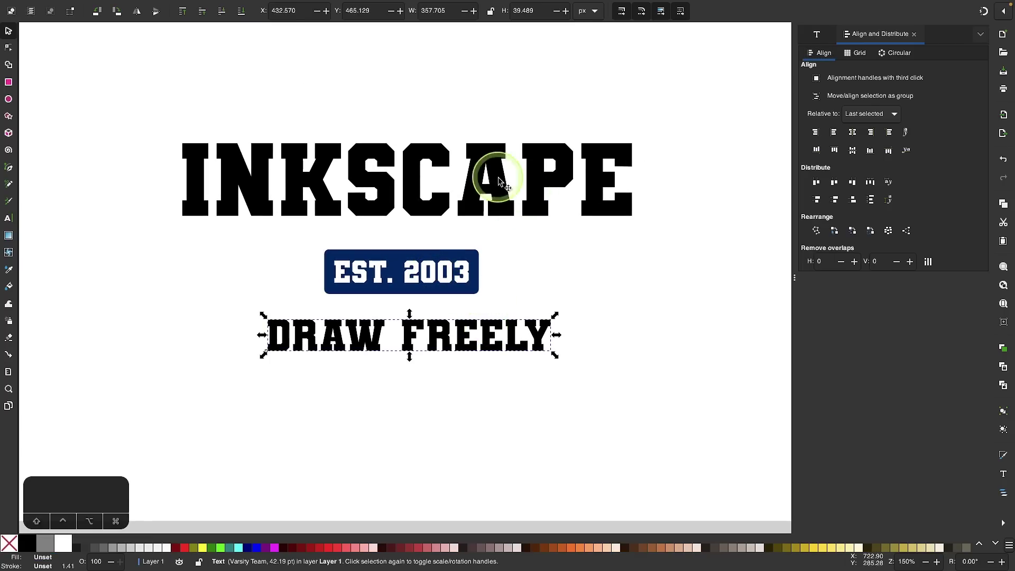
mouse_move(691, 381)
left_mouse_down()
mouse_move(407, 229)
mouse_move(140, 103)
left_mouse_up()
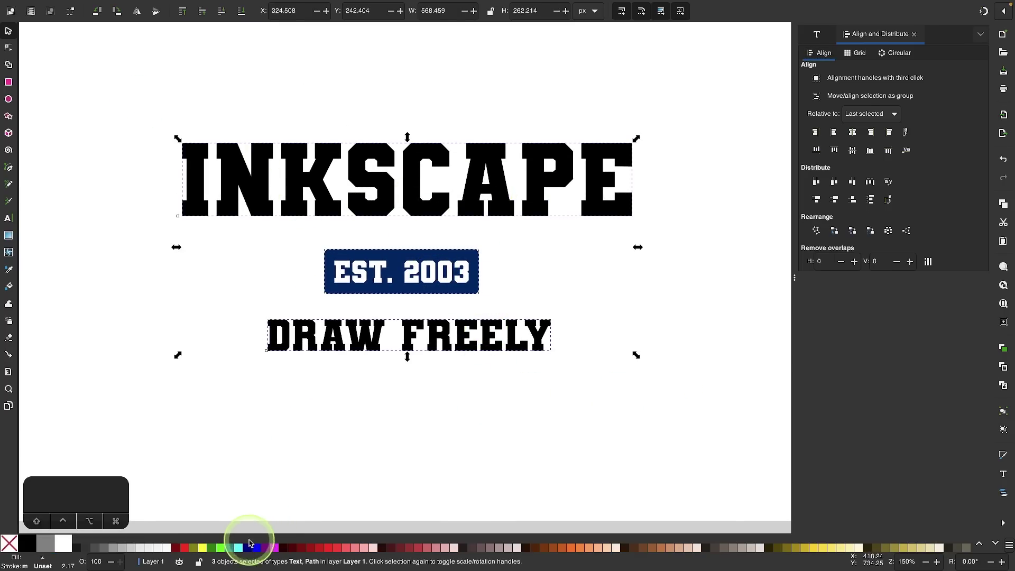
left_click(247, 547)
scroll(474, 281, "up", 2)
scroll(474, 282, "right", 1)
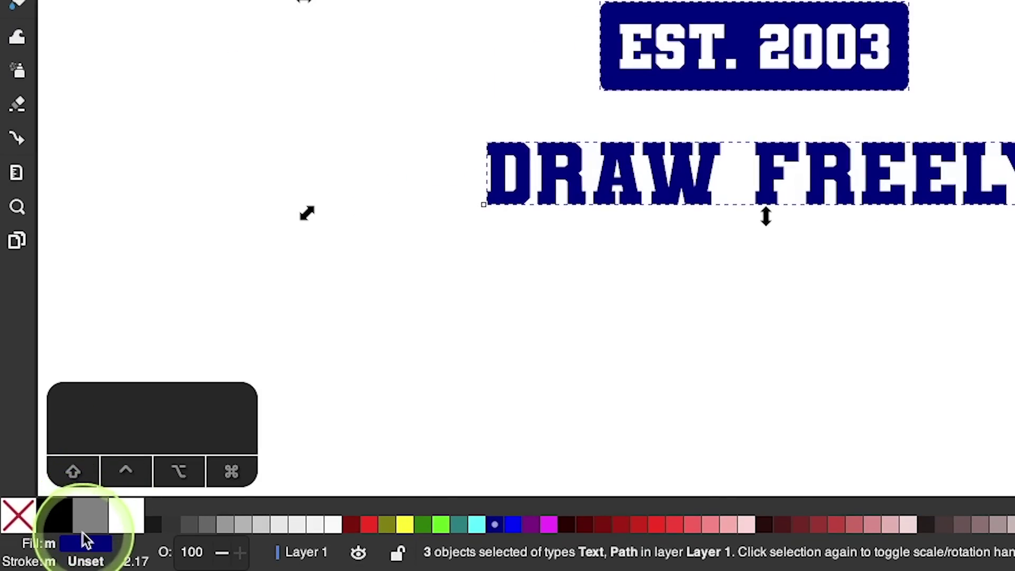
left_click(84, 539)
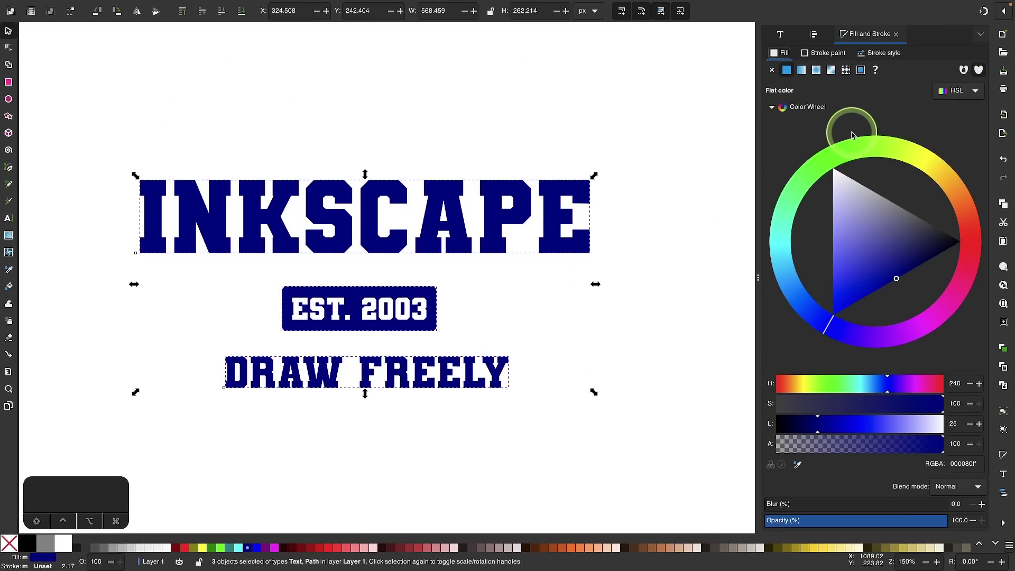
mouse_move(900, 275)
left_mouse_down()
mouse_move(914, 251)
mouse_move(900, 275)
left_mouse_up()
scroll(453, 351, "down", 1)
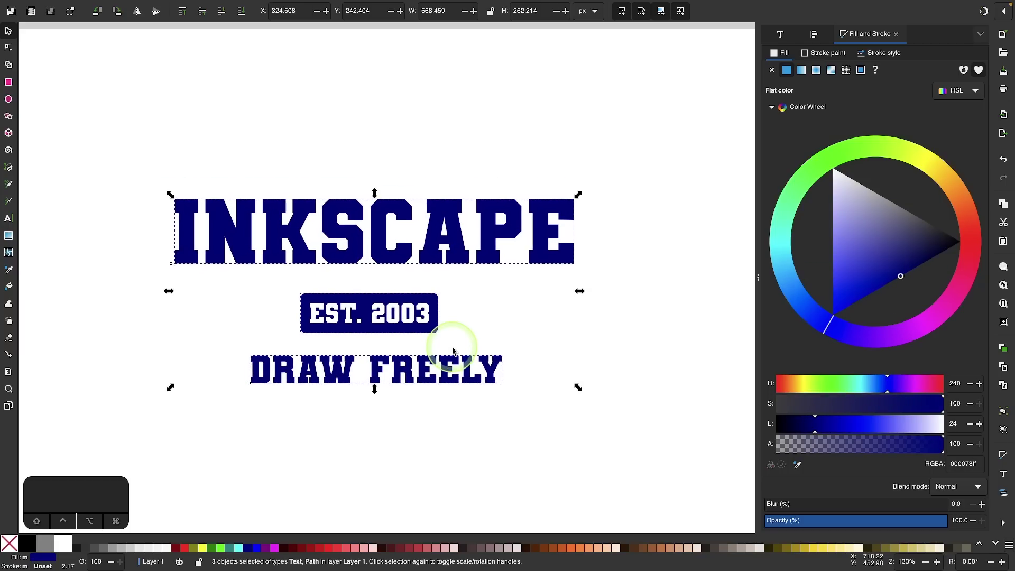
scroll(453, 351, "left", 2)
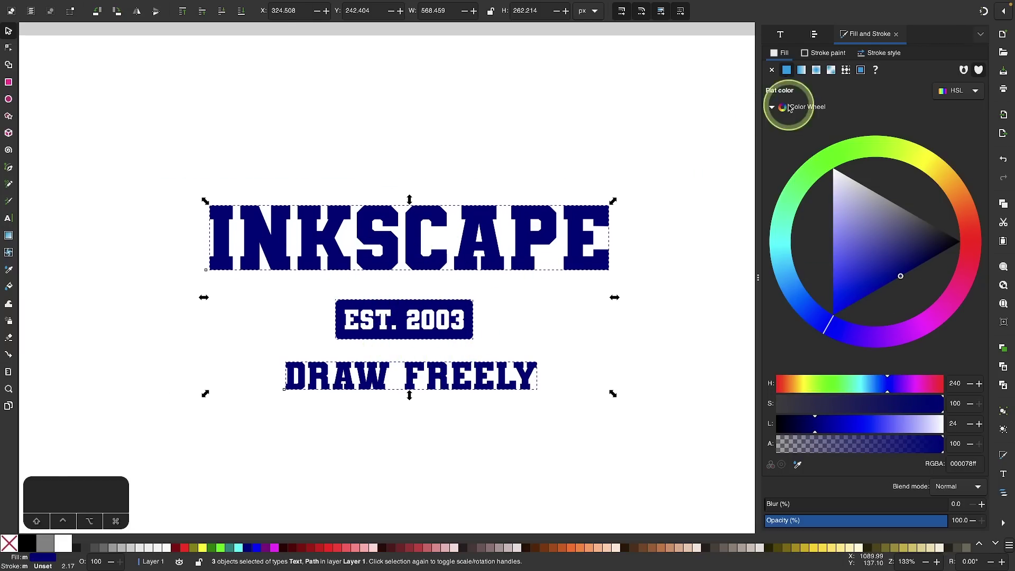
Centre all three elements on one vertical axis in Align and Distribute
left_click(814, 34)
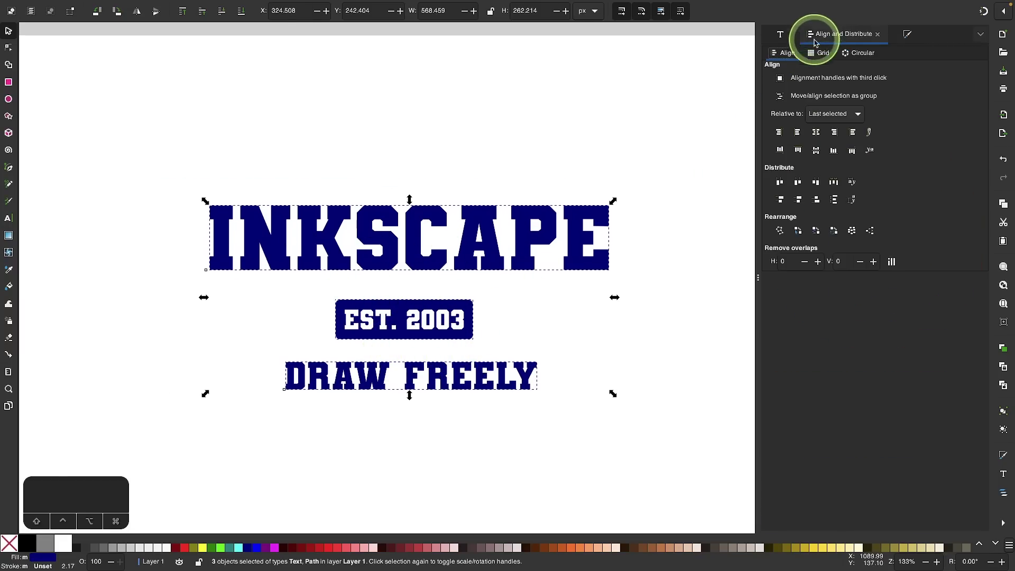
left_click(817, 135)
left_click(539, 333)
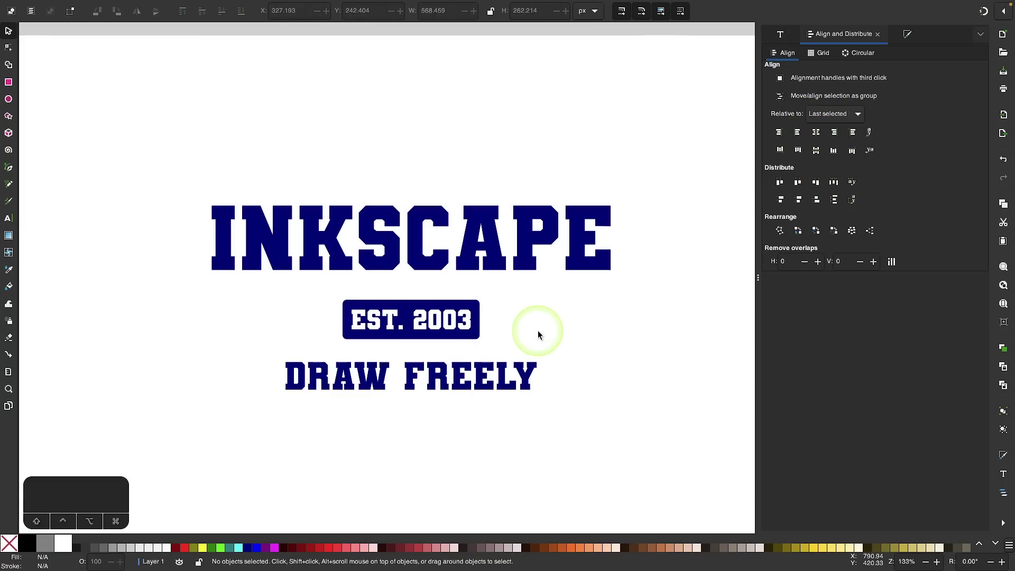
Move the badge and DRAW FREELY up to tighten the spacing under INKSCAPE
scroll(539, 334, "up", 1)
left_click_drag(449, 393, 450, 385)
left_click(447, 338, "shift")
left_click_drag(446, 338, 442, 322)
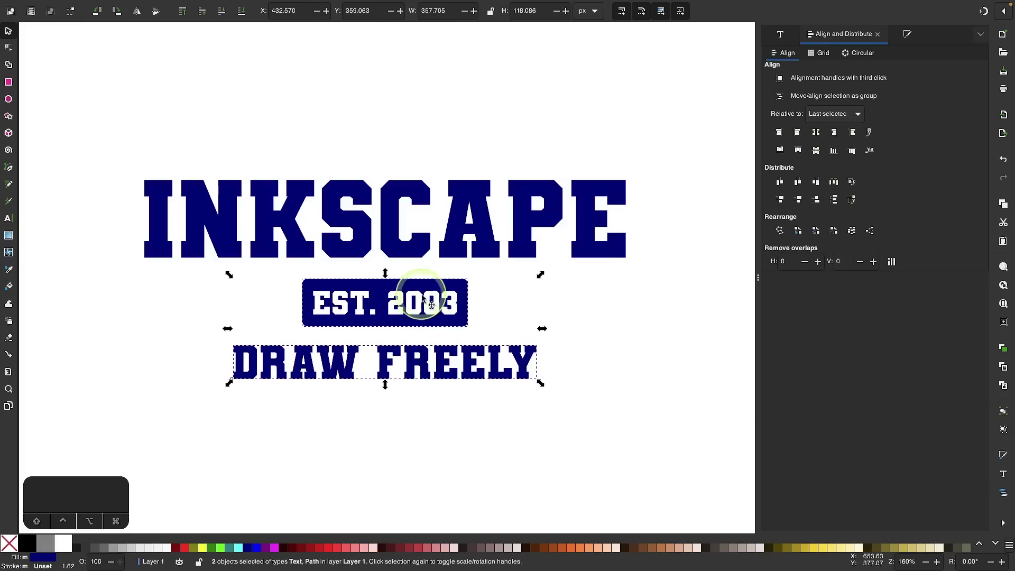
left_click(537, 256)
left_click_drag(559, 420, 196, 260)
mouse_move(353, 286)
left_mouse_down()
mouse_move(352, 317)
mouse_move(359, 287)
left_mouse_up()
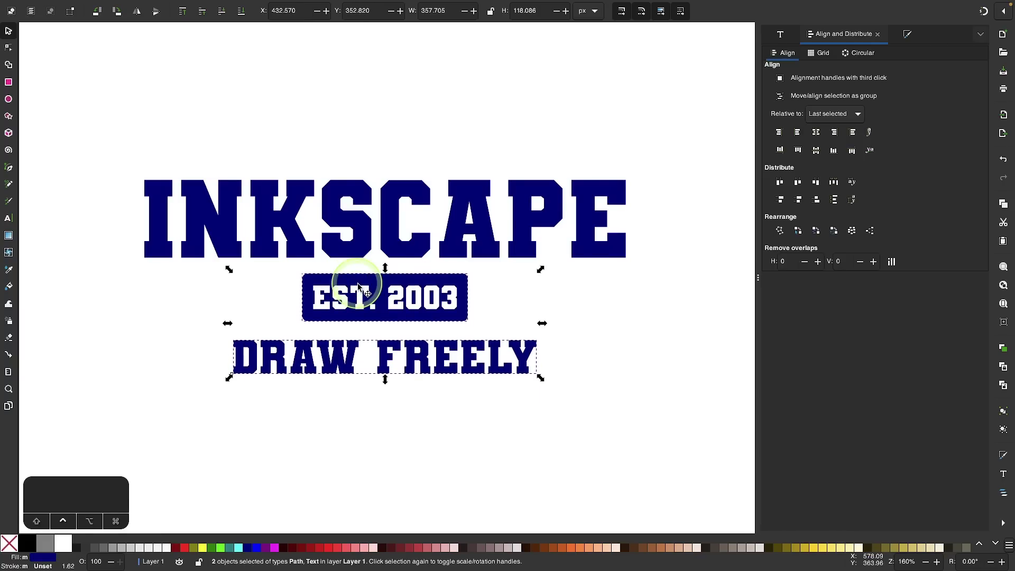
scroll(525, 317, "down", 1)
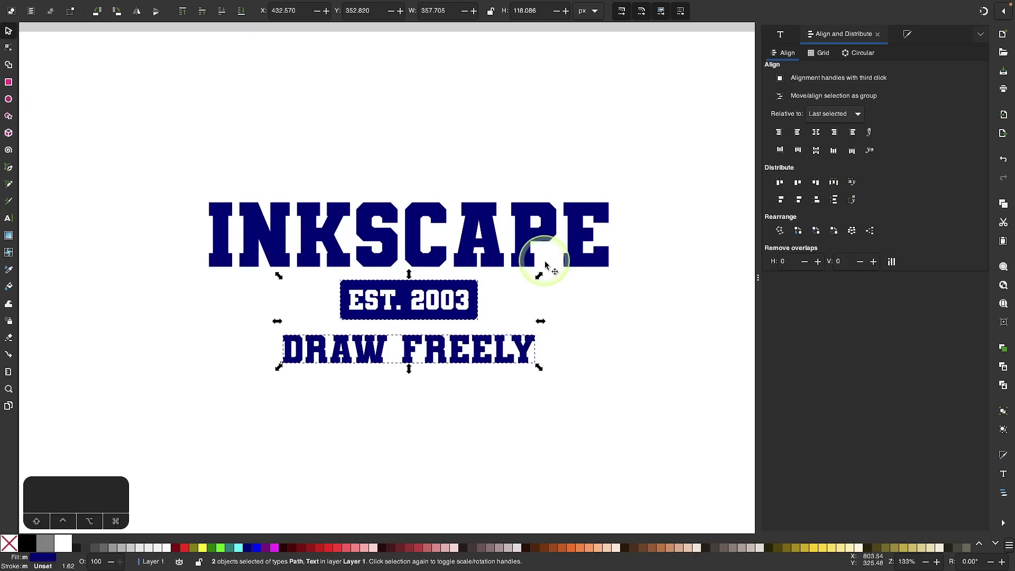
Convert the INKSCAPE headline to a path and open Path Effects for it
left_click(486, 234)
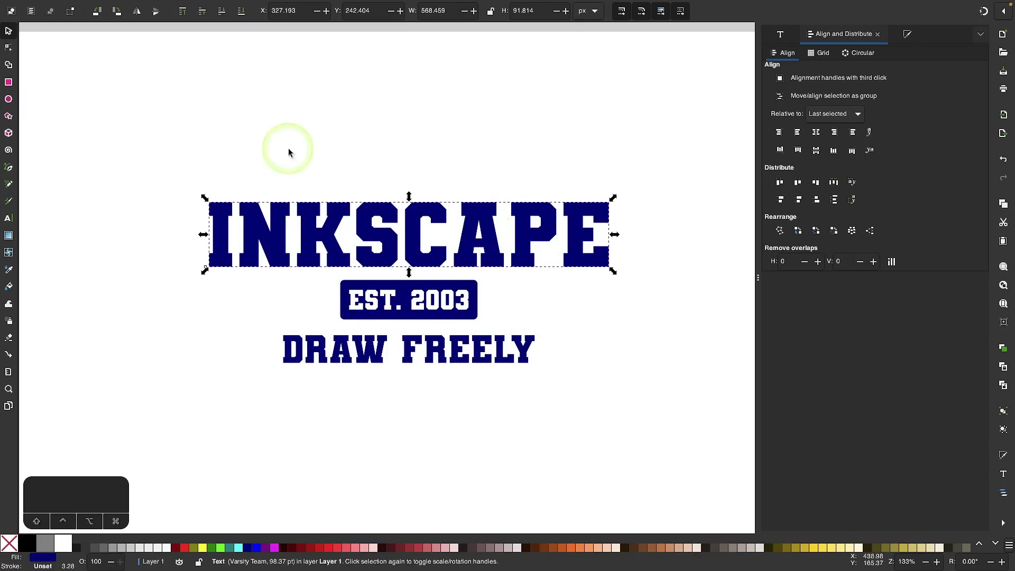
left_click(206, 6)
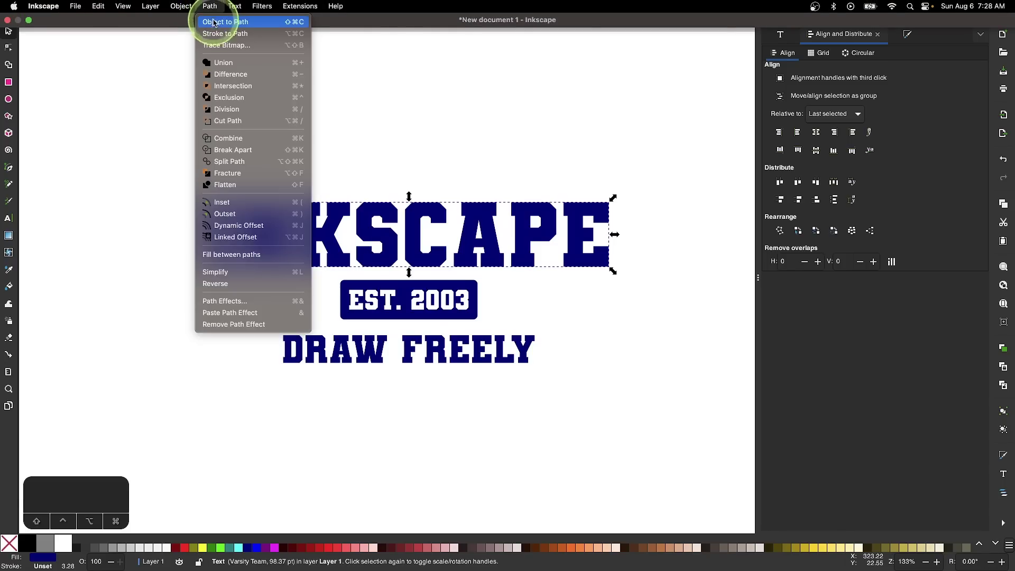
left_click(217, 25)
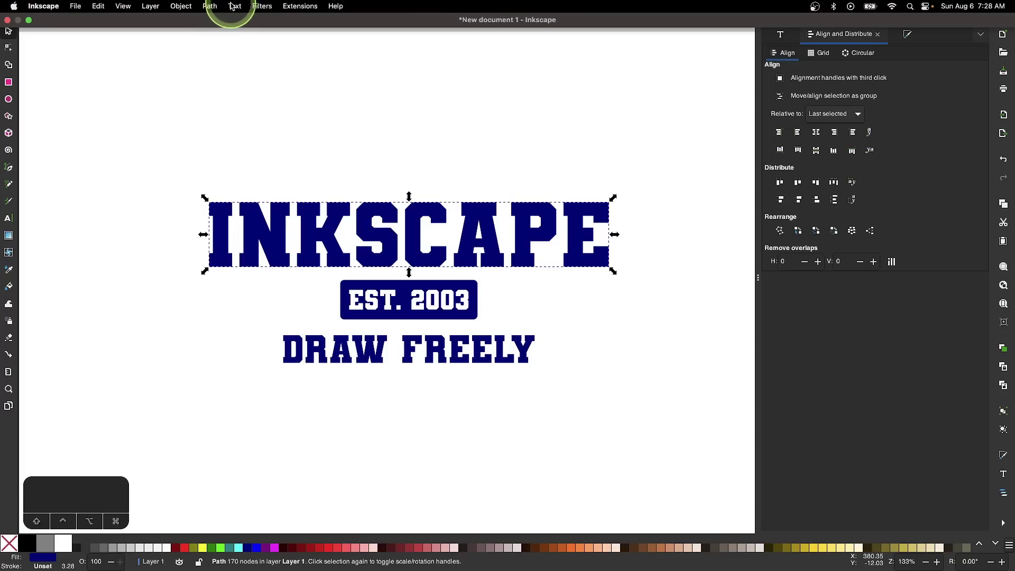
left_click(209, 5)
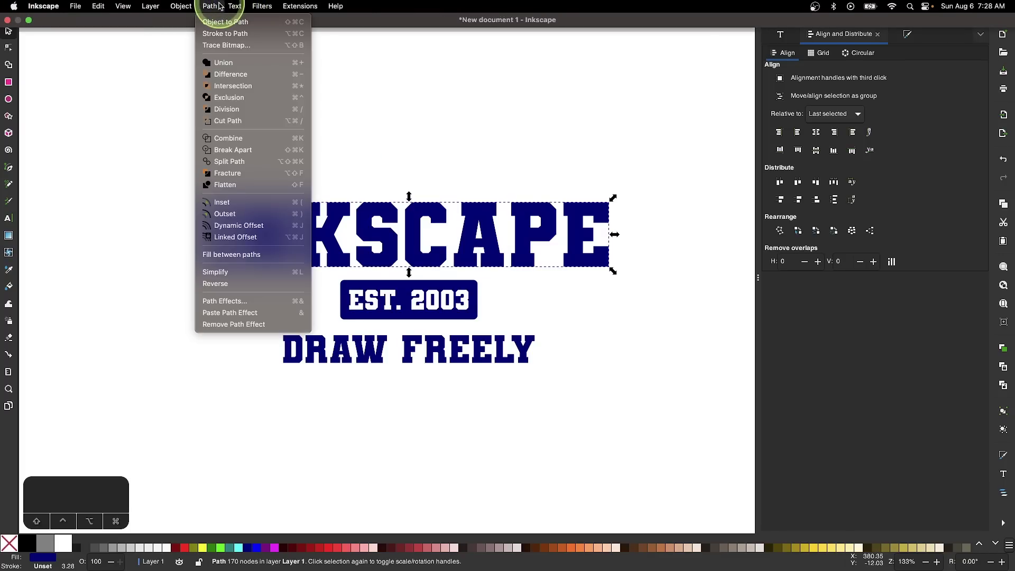
left_click(233, 308)
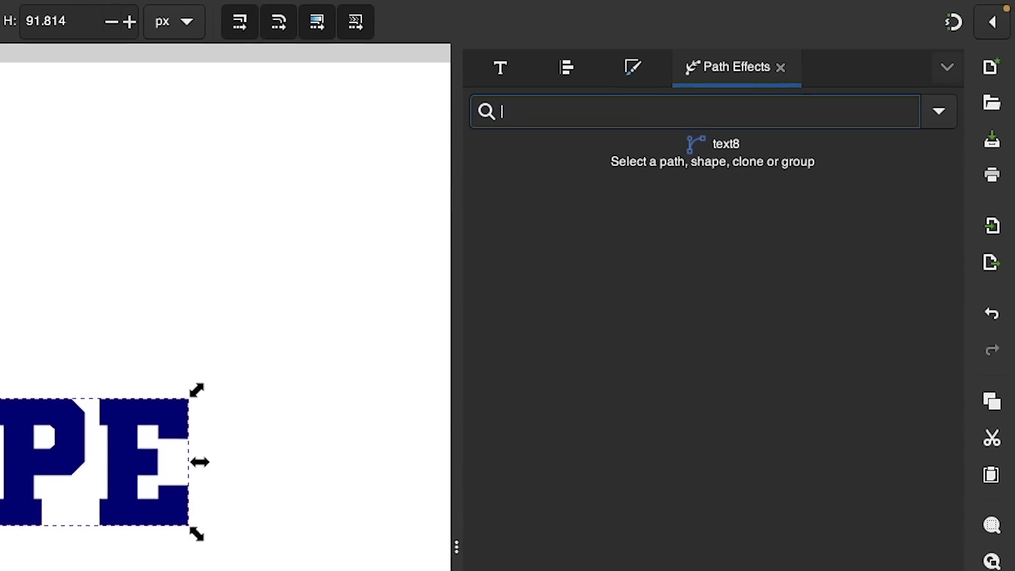
Apply Envelope Deformation to INKSCAPE with left and right paths off, curving the top and bottom edges upward
left_click(941, 122)
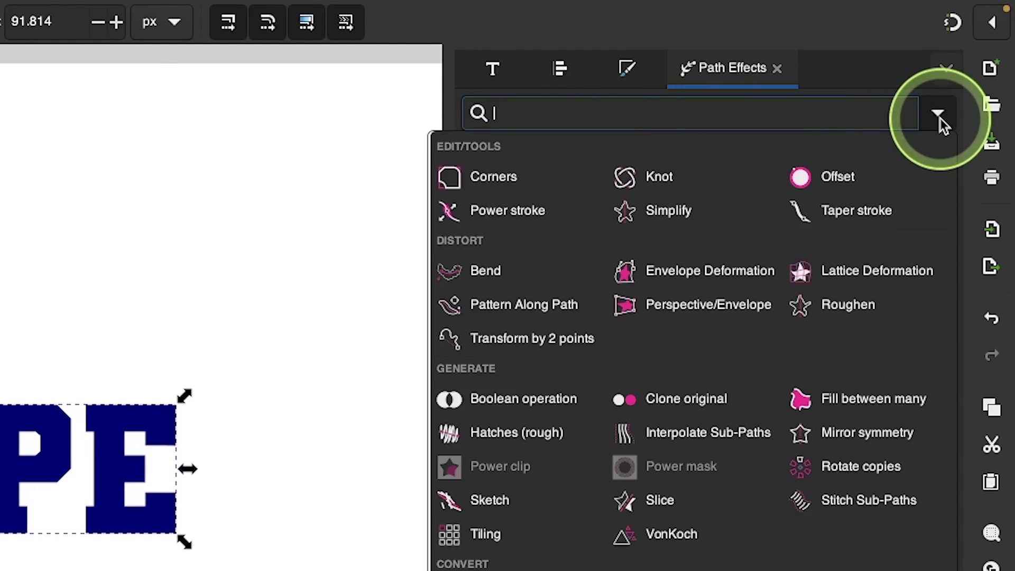
left_click(681, 271)
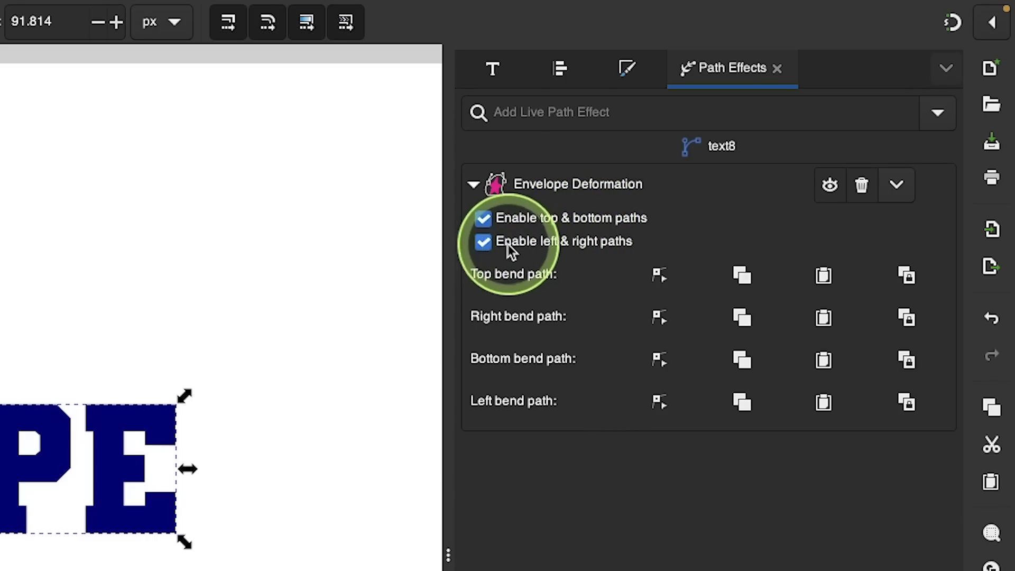
left_click(483, 242)
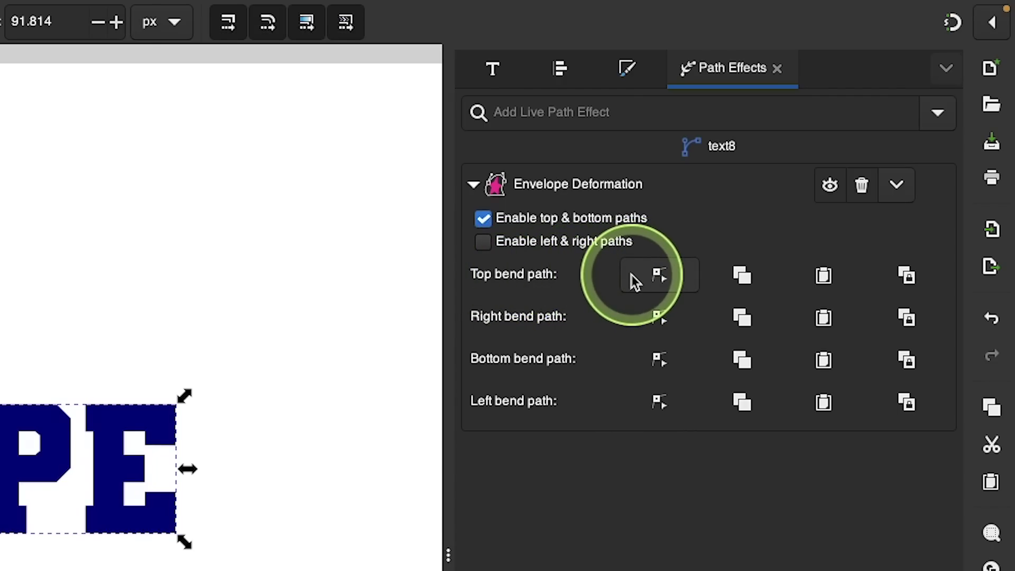
left_click(660, 269)
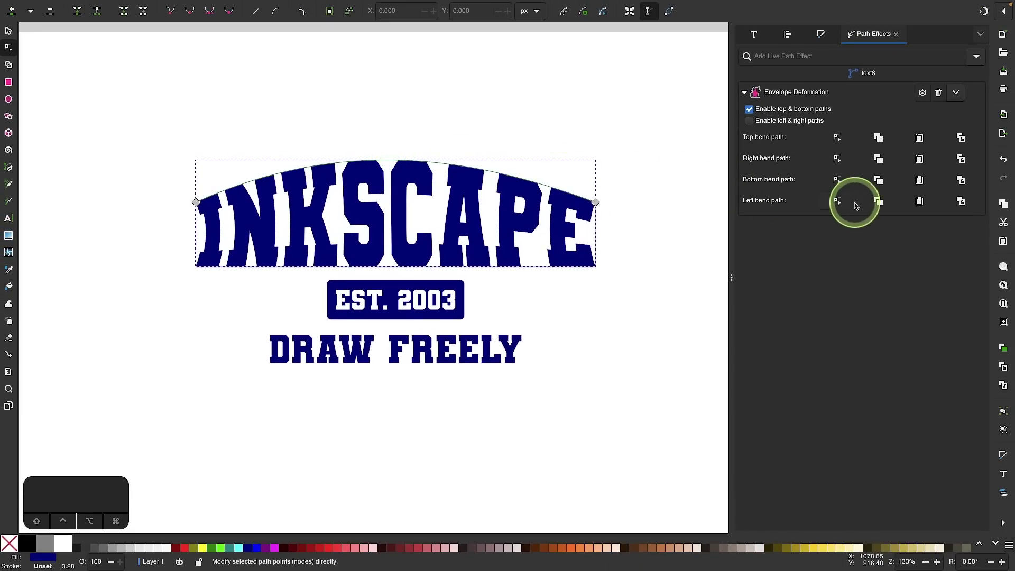
left_click(837, 181)
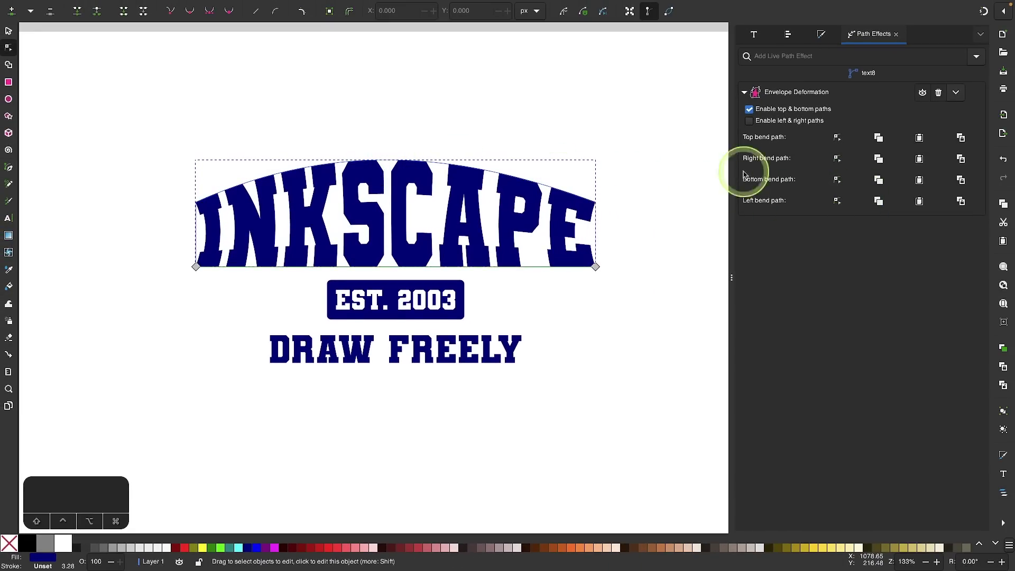
left_click_drag(390, 268, 392, 228)
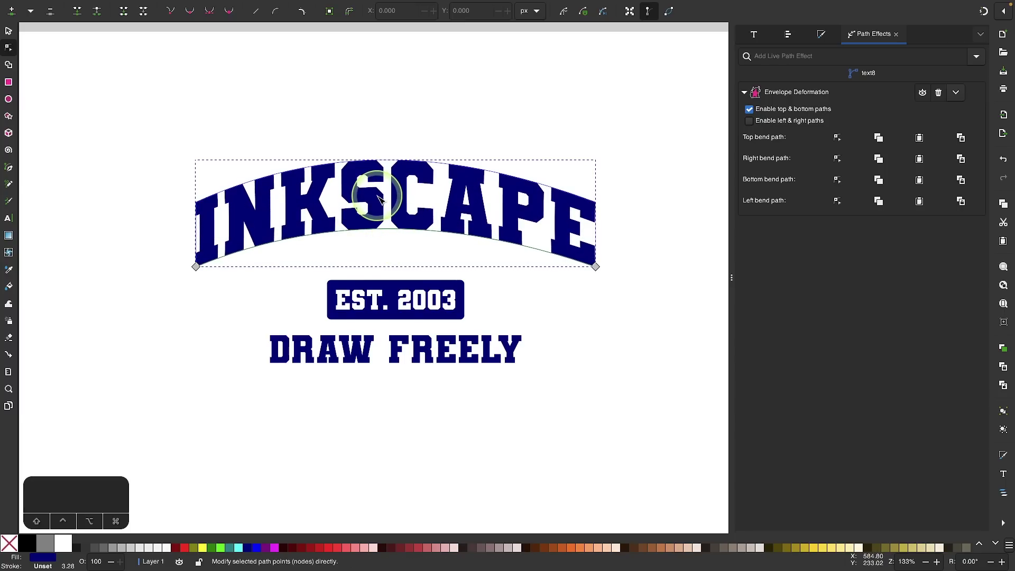
Move the EST. 2003 badge and DRAW FREELY tagline up under INKSCAPE
left_click(9, 31)
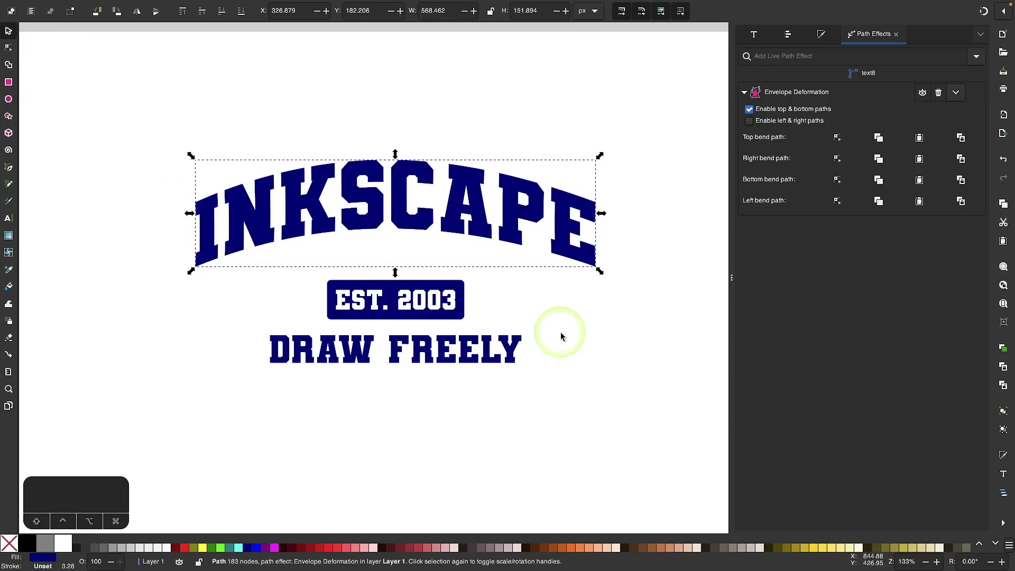
left_click_drag(607, 401, 228, 258)
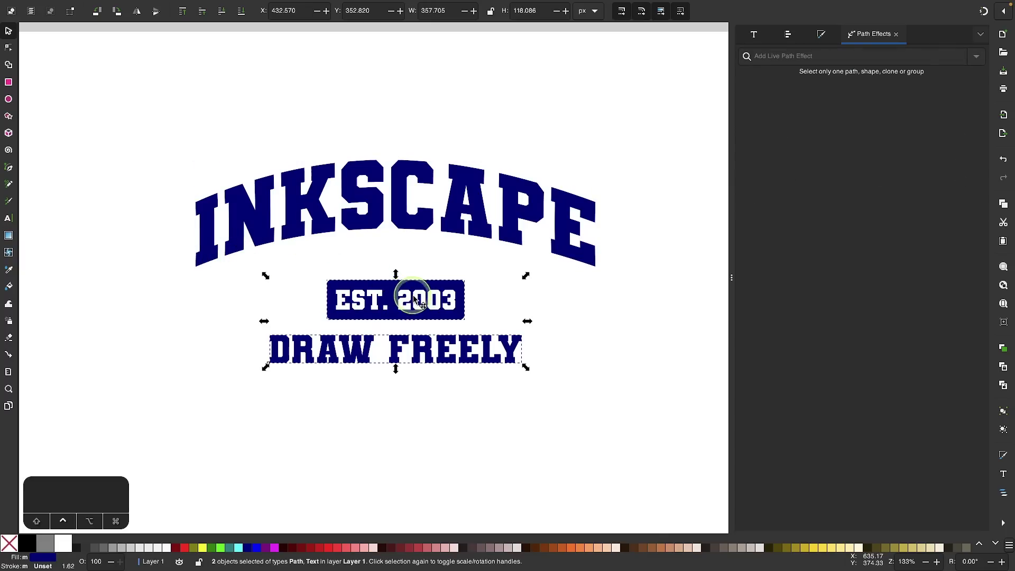
left_click_drag(414, 300, 412, 264)
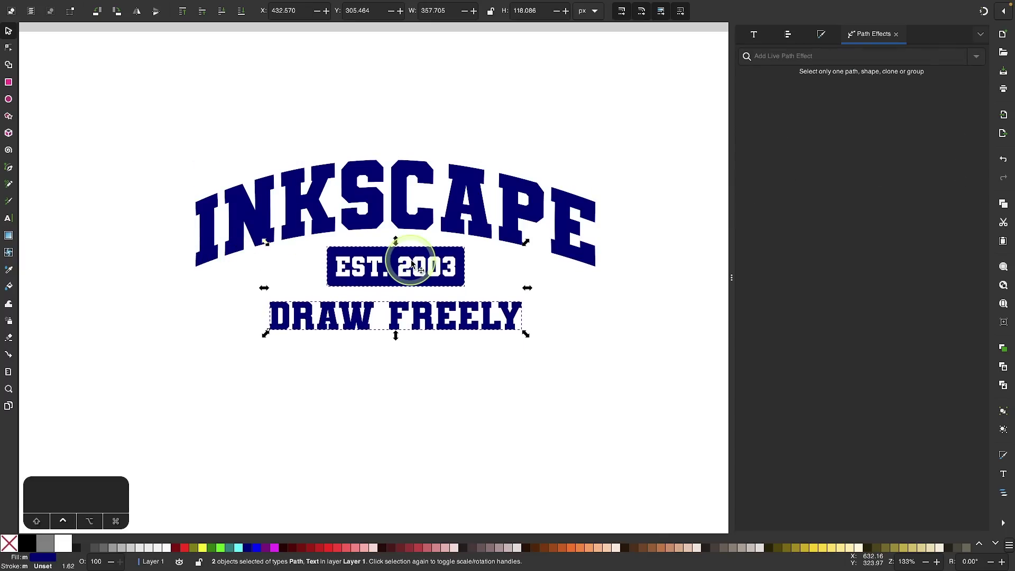
Centre all three logo pieces on the vertical axis with Align and Distribute
scroll(412, 264, "down", 1)
left_click_drag(598, 369, 175, 156)
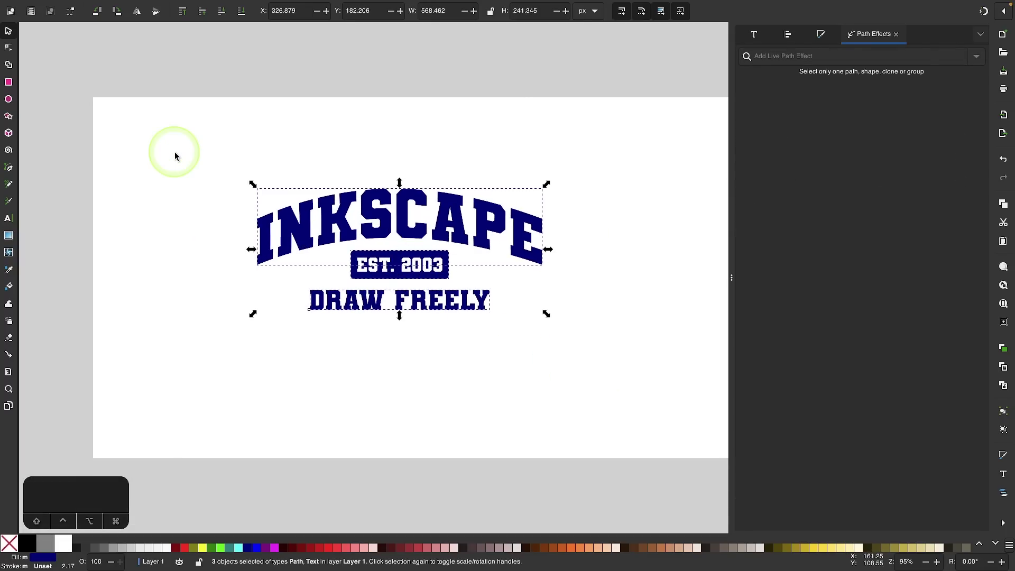
left_click(788, 33)
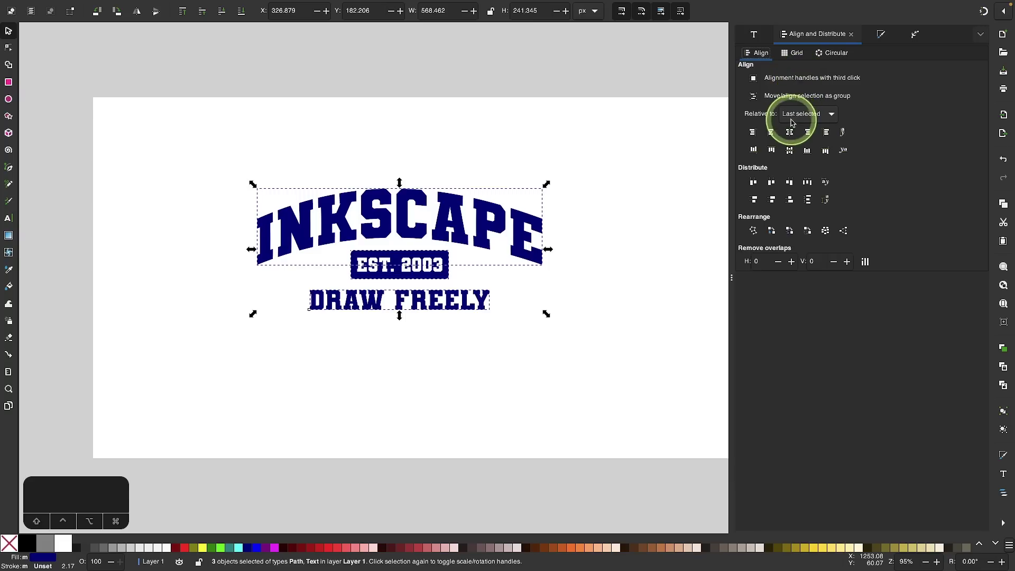
left_click(789, 131)
Scale the whole logo up to about 2046 px wide and reposition it on the page
scroll(463, 268, "down", 2)
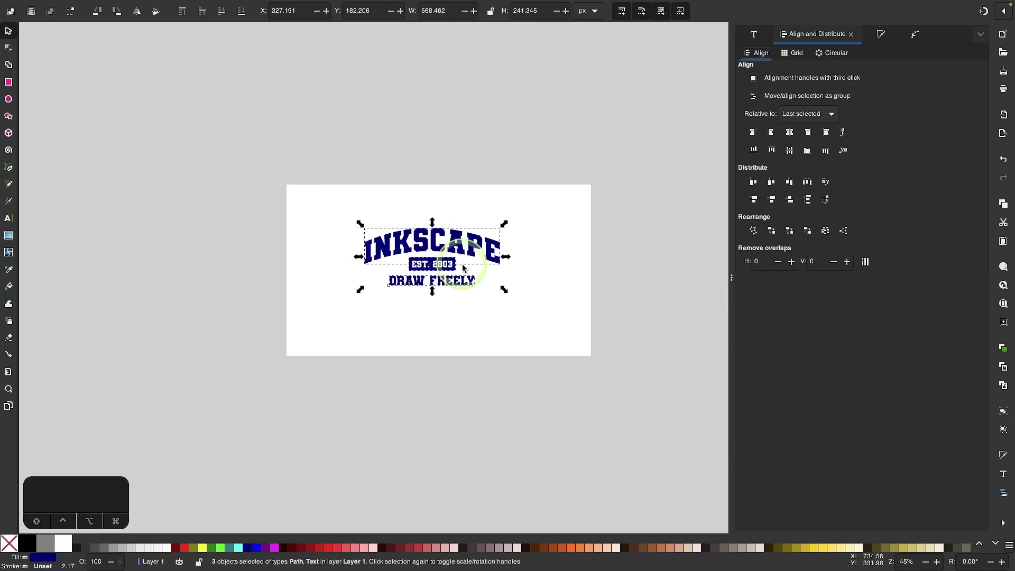
scroll(462, 268, "right", 2)
scroll(463, 268, "down", 1)
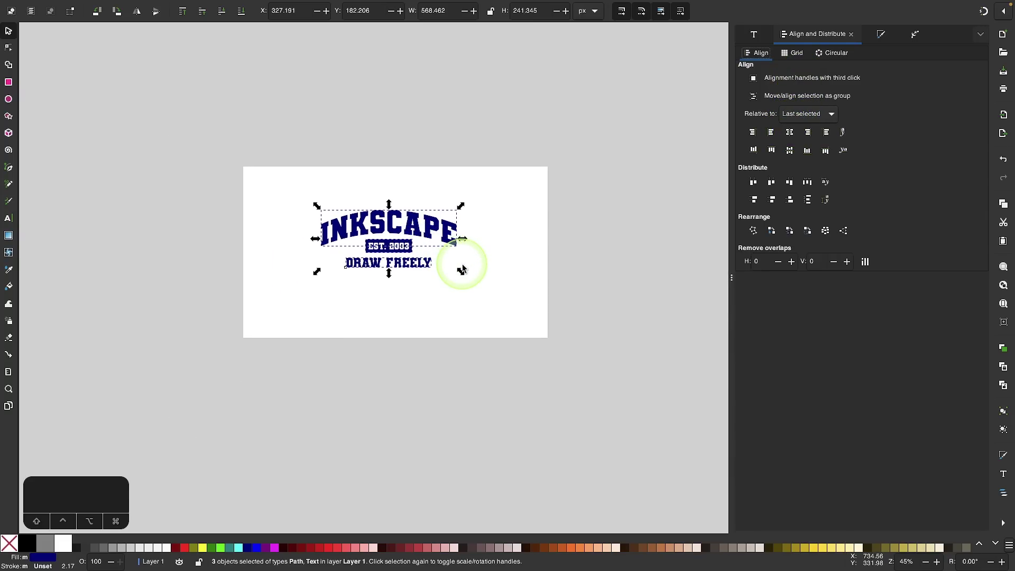
left_click_drag(460, 273, 709, 418)
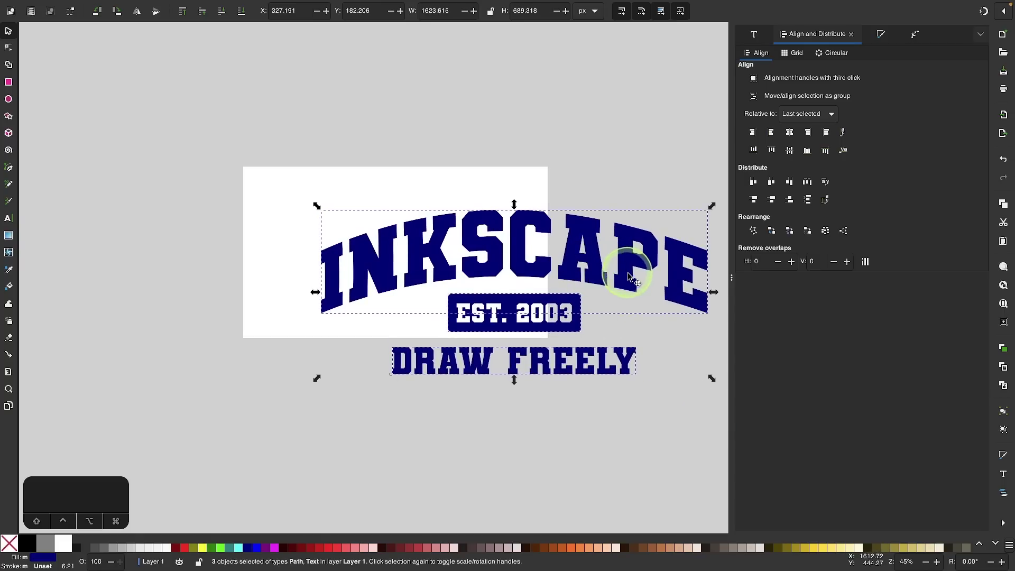
left_click_drag(623, 272, 497, 230)
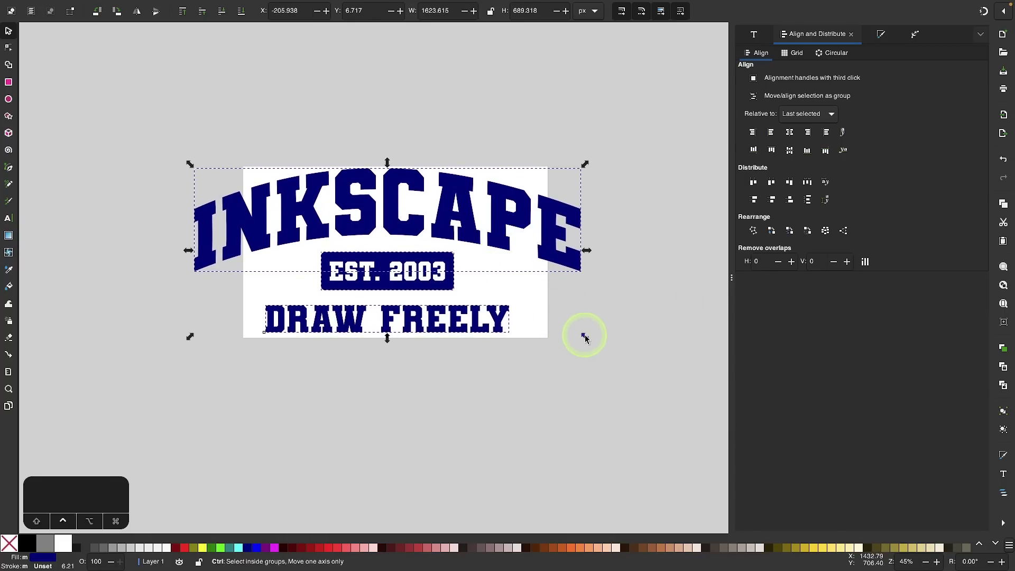
left_click_drag(585, 345, 686, 386)
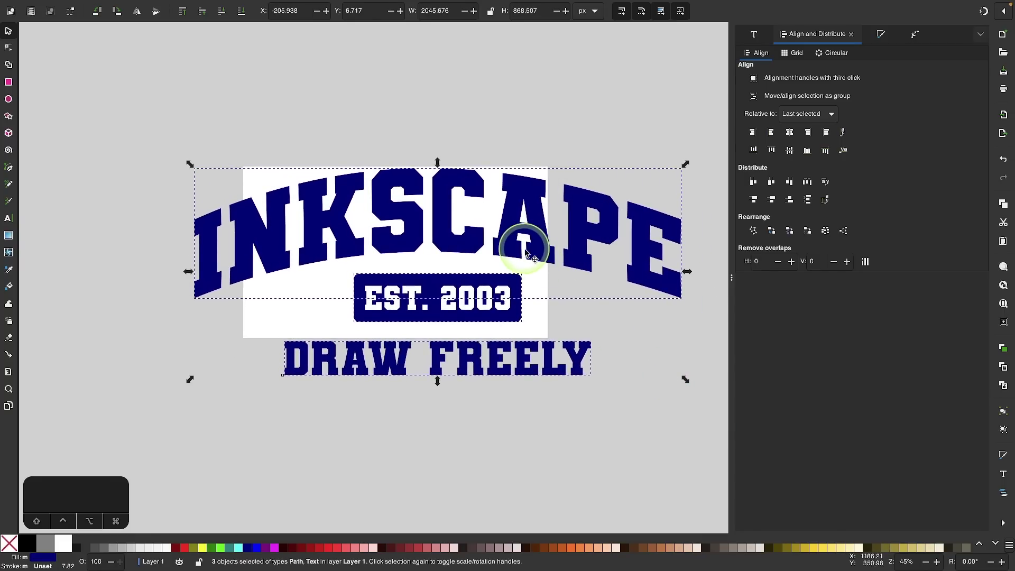
left_click_drag(517, 245, 506, 250)
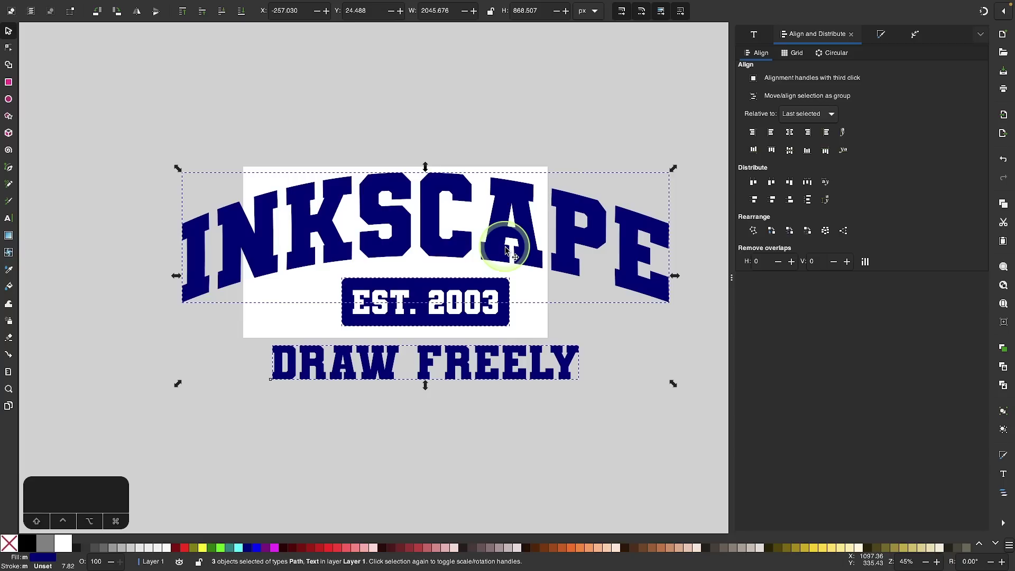
Resize the page to fit the logo selection (Shift+Cmd+R), then deselect
key("super+shift+r")
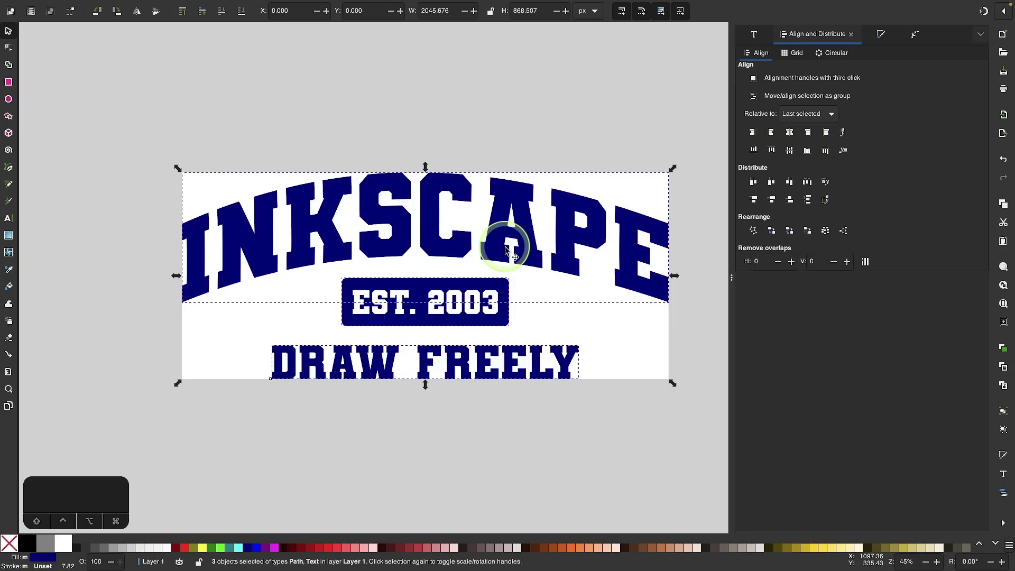
left_click(494, 121)
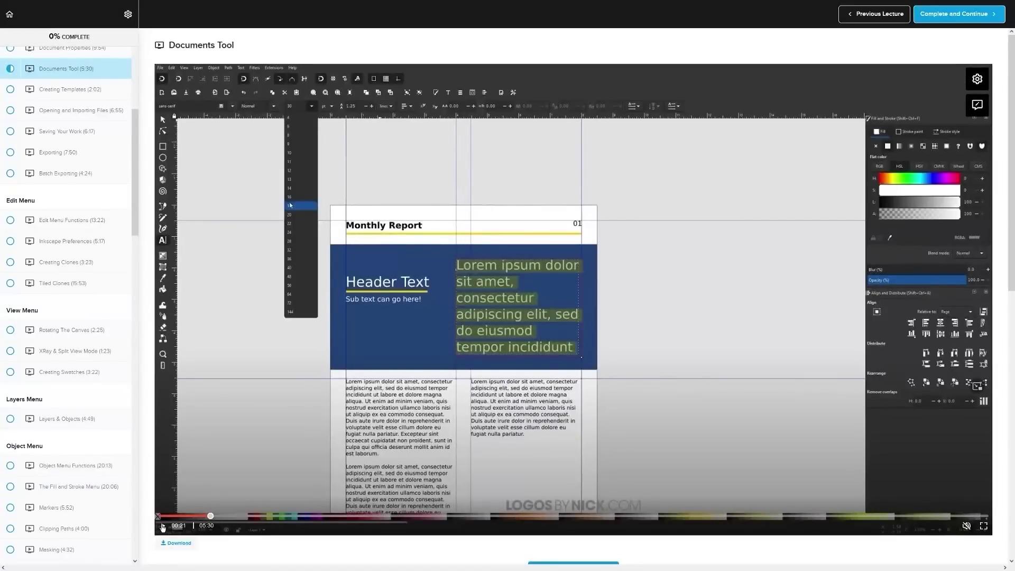
Resume the Documents Tool lesson video and scroll down to the comments
left_click(163, 527)
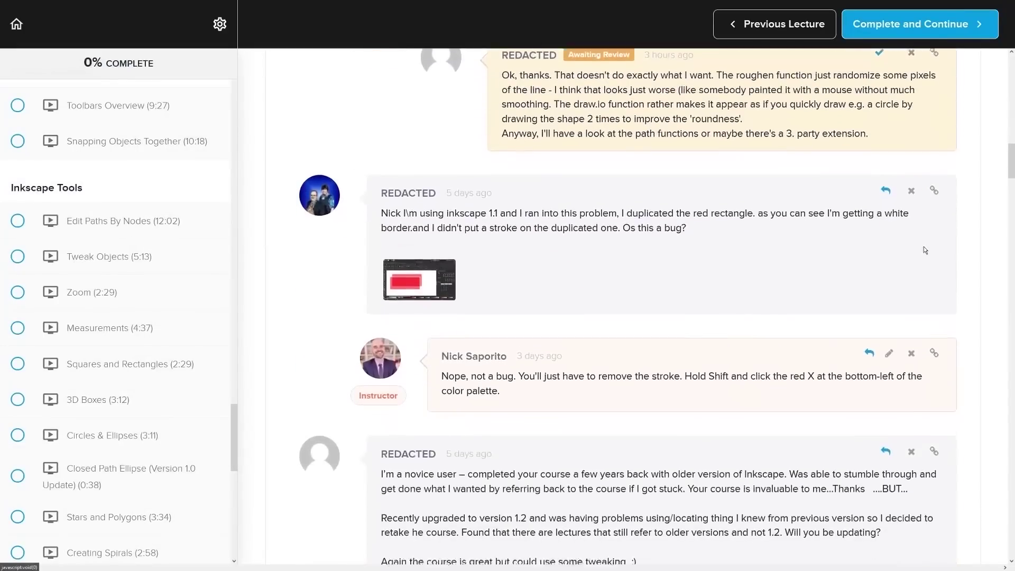
scroll(923, 246, "down", 10)
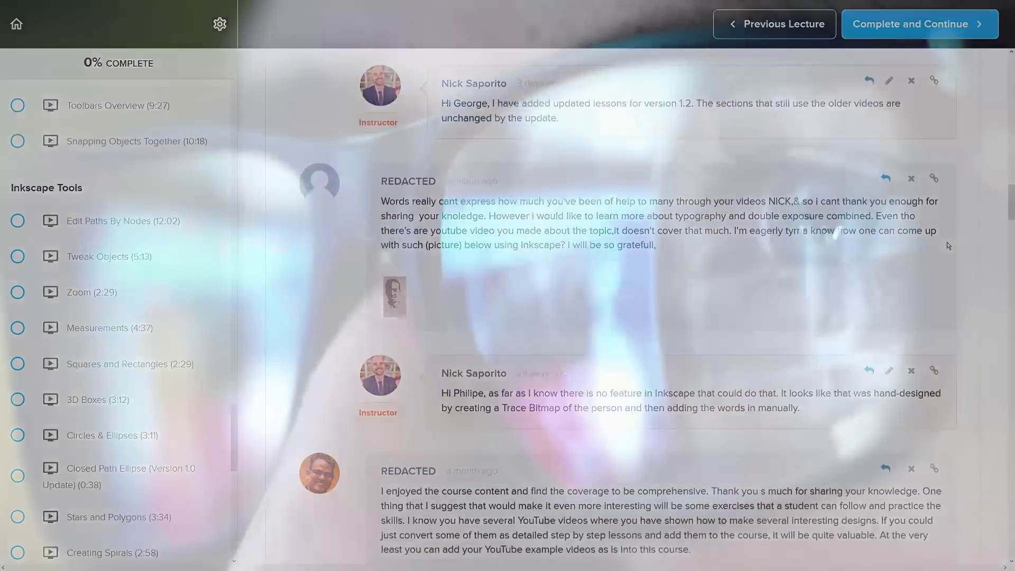